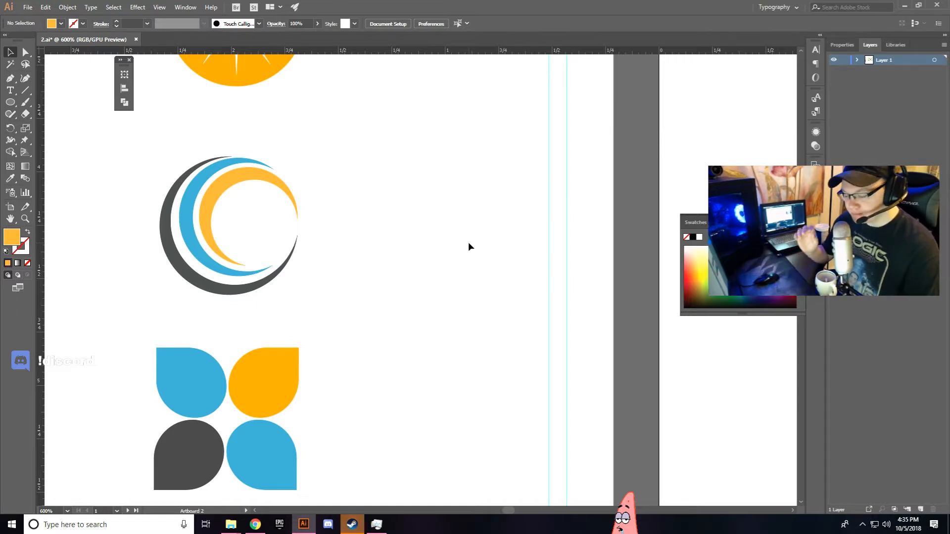
# Look over the traced logos on the narrow artboard and compare them with the originals on the reference sheet.
pyautogui.scroll(-2, 435, 258)
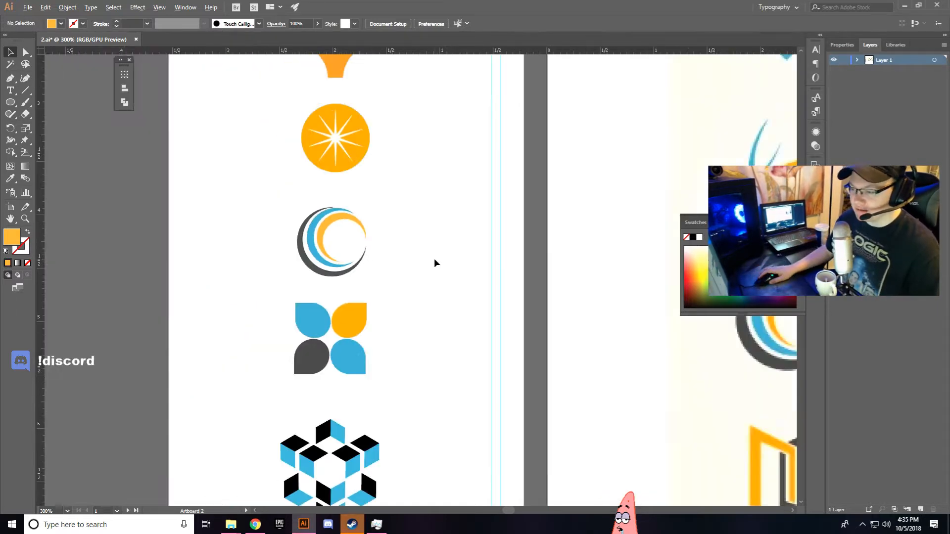
pyautogui.moveTo(548, 306); pyautogui.dragTo(468, 248)
pyautogui.scroll(-2, 465, 251)
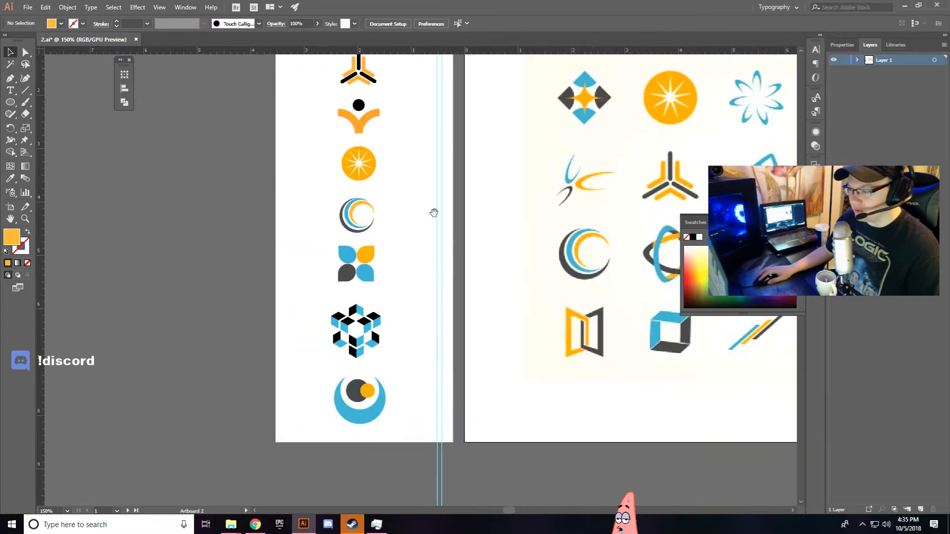
pyautogui.moveTo(433, 212); pyautogui.dragTo(322, 227)
pyautogui.scroll(4, 454, 269)
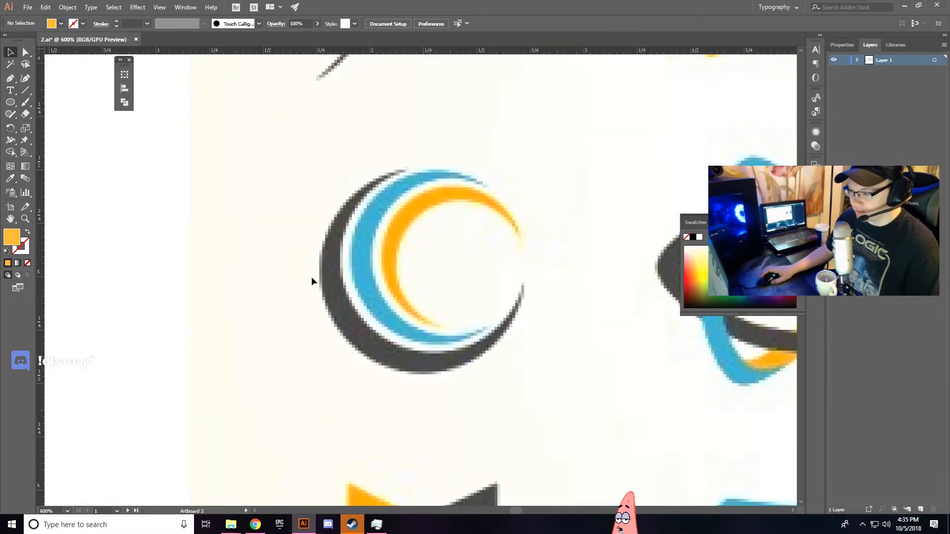
pyautogui.scroll(-4, 386, 265)
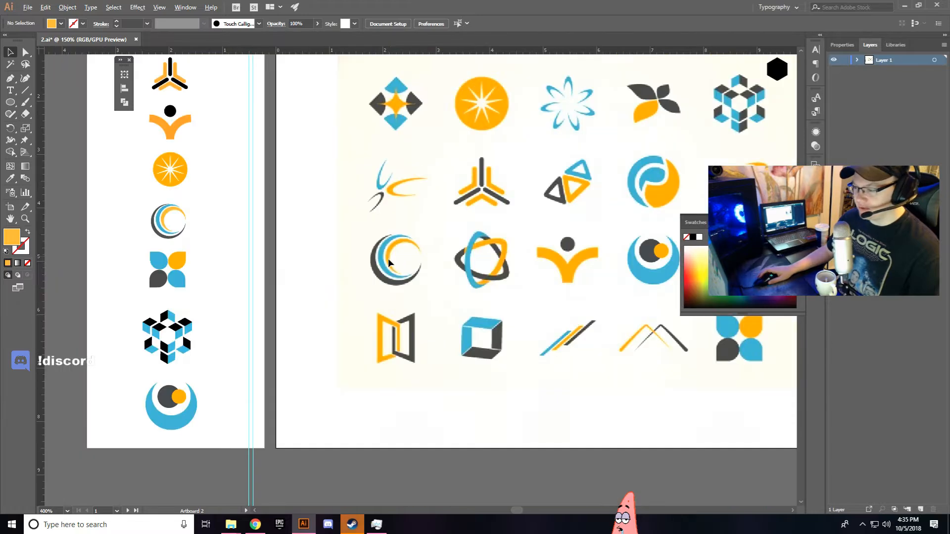
pyautogui.moveTo(500, 279); pyautogui.dragTo(370, 284)
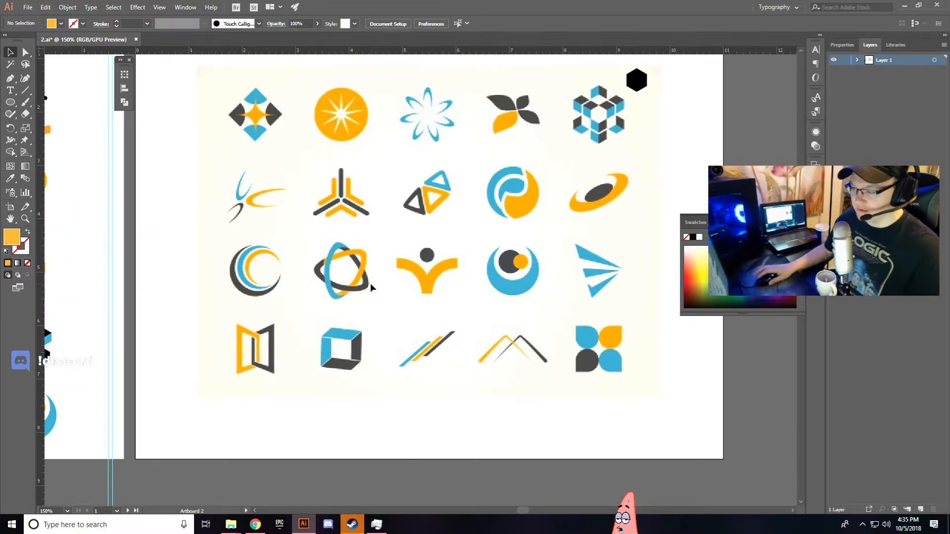
pyautogui.moveTo(533, 267); pyautogui.dragTo(449, 262)
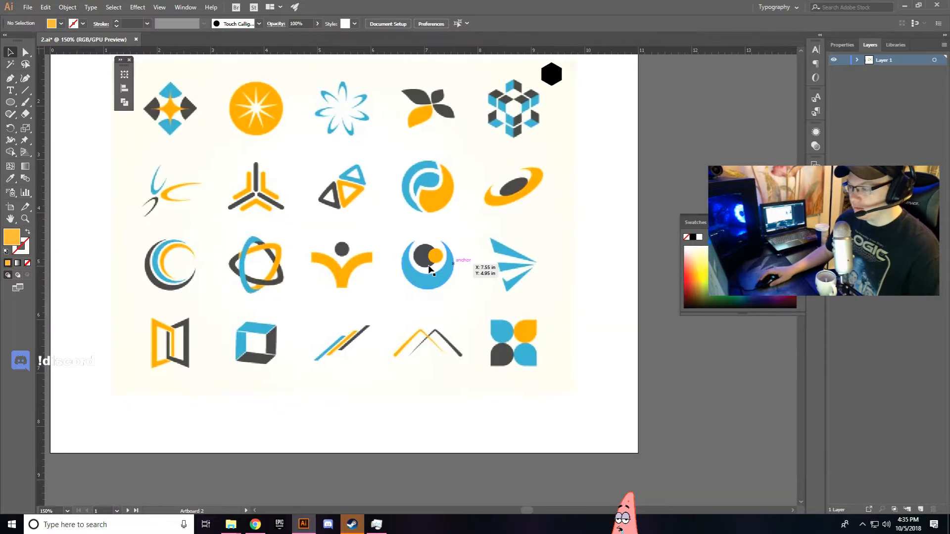
# Move the finished vector crescent-and-circles logo off its reference image, up over the blue arrow logo.
pyautogui.scroll(3, 426, 268)
pyautogui.moveTo(369, 197); pyautogui.dragTo(506, 335)
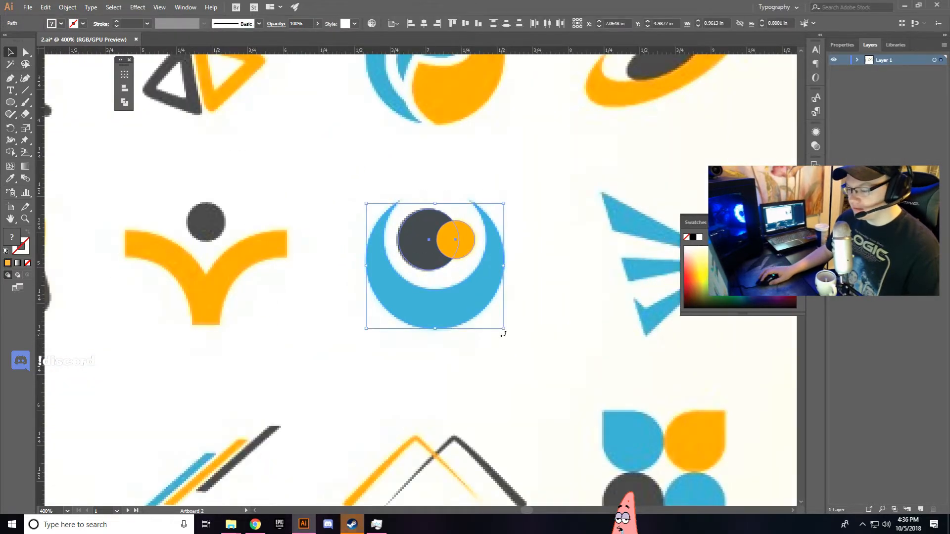
pyautogui.moveTo(466, 306); pyautogui.dragTo(620, 225)
pyautogui.moveTo(499, 294); pyautogui.dragTo(449, 282)
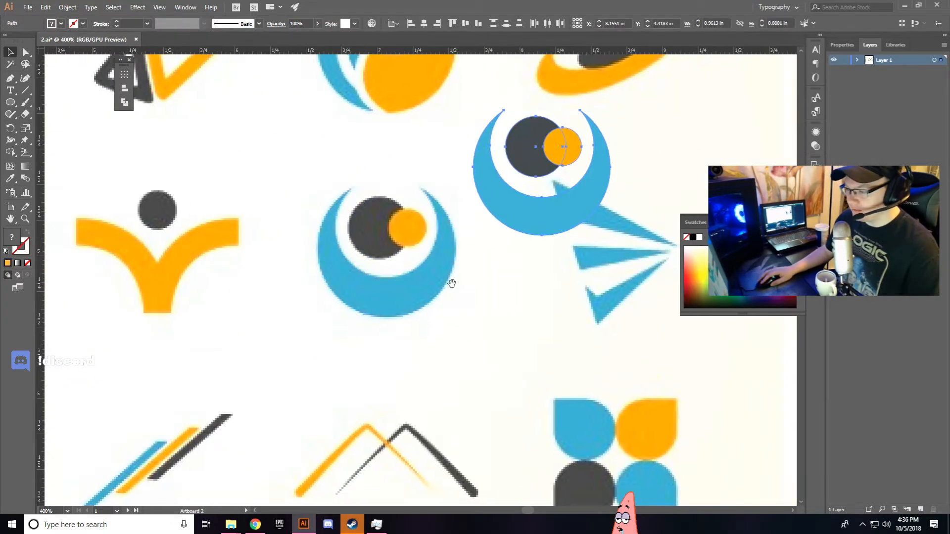
pyautogui.moveTo(528, 203); pyautogui.dragTo(581, 197)
pyautogui.click(486, 248)
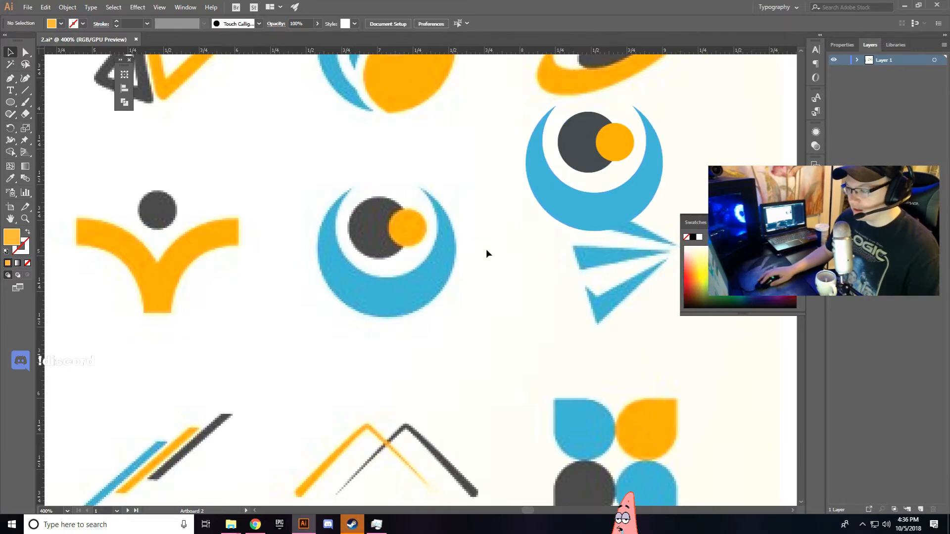
# Draw a circle about 0.98 in wide around the blue crescent's outer edge, with an orange stroke and no fill.
pyautogui.click(10, 104)
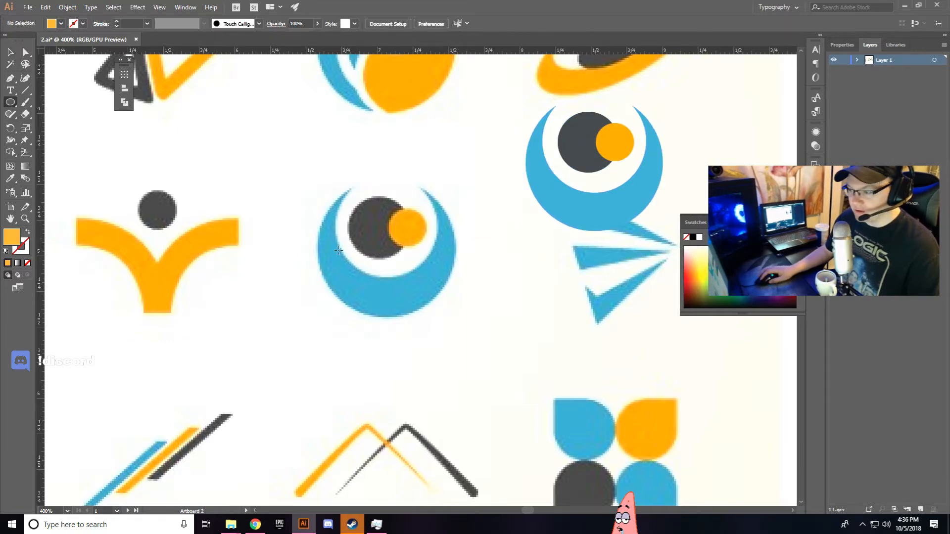
pyautogui.moveTo(382, 249); pyautogui.dragTo(455, 280)
pyautogui.press('v')
pyautogui.moveTo(359, 228); pyautogui.dragTo(364, 225)
pyautogui.hotkey('shift', 'x')
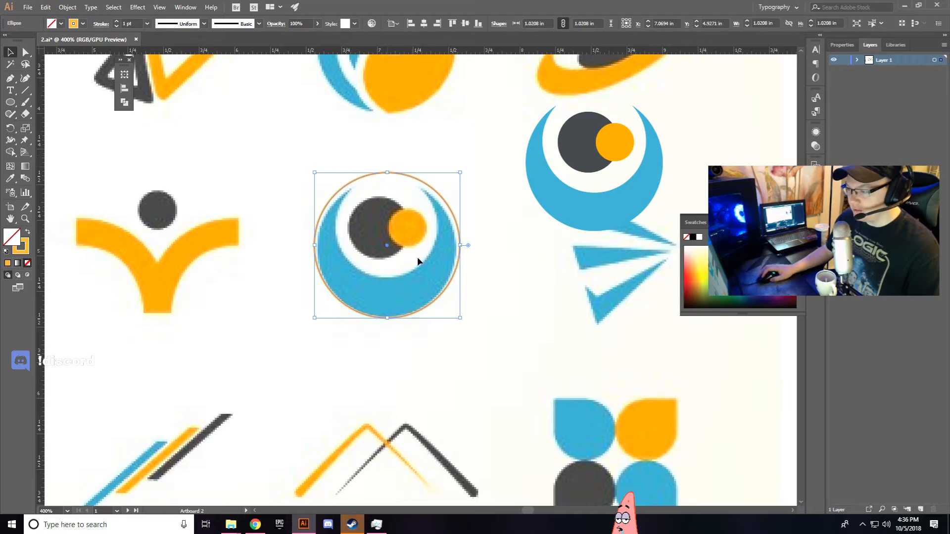
pyautogui.moveTo(387, 172); pyautogui.dragTo(387, 179)
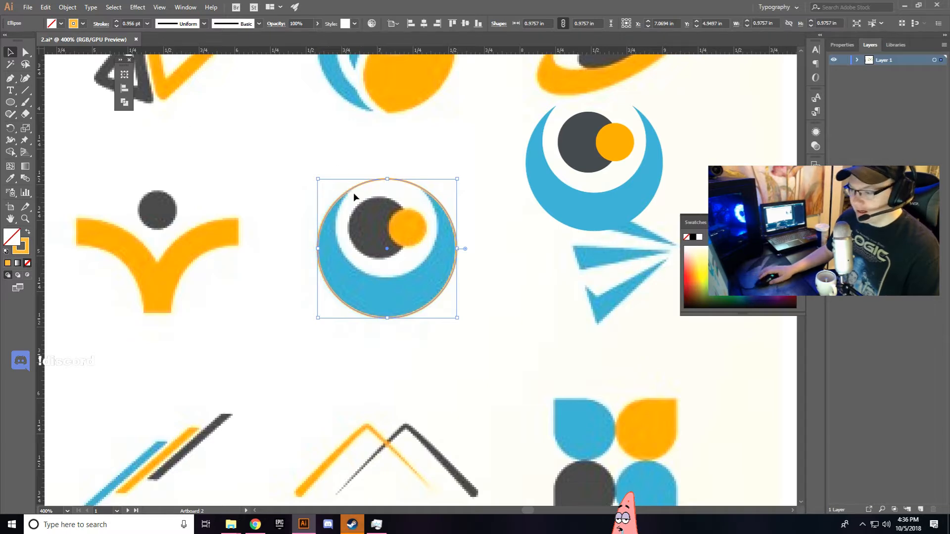
# Review both artboards, comparing the column of traced logos with the reference sheet.
pyautogui.scroll(-7, 248, 215)
pyautogui.scroll(2, 239, 215)
pyautogui.moveTo(201, 193); pyautogui.dragTo(277, 213)
pyautogui.scroll(1, 276, 212)
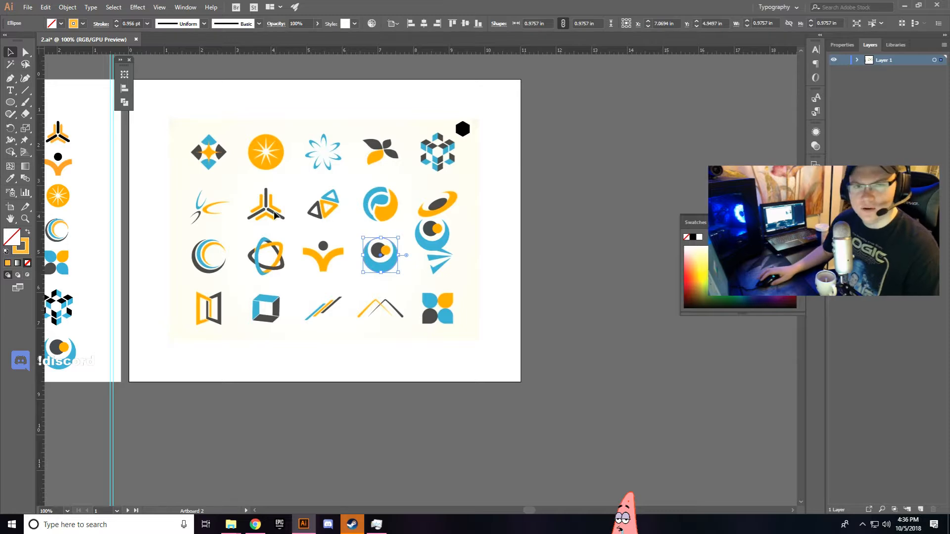
pyautogui.scroll(1, 318, 229)
pyautogui.scroll(-1, 317, 236)
pyautogui.moveTo(253, 208); pyautogui.dragTo(357, 232)
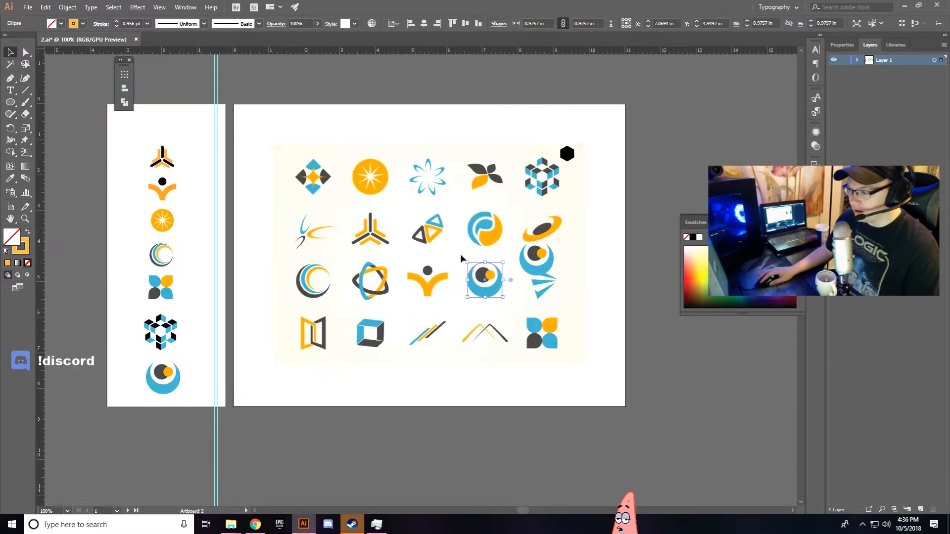
pyautogui.scroll(1, 491, 282)
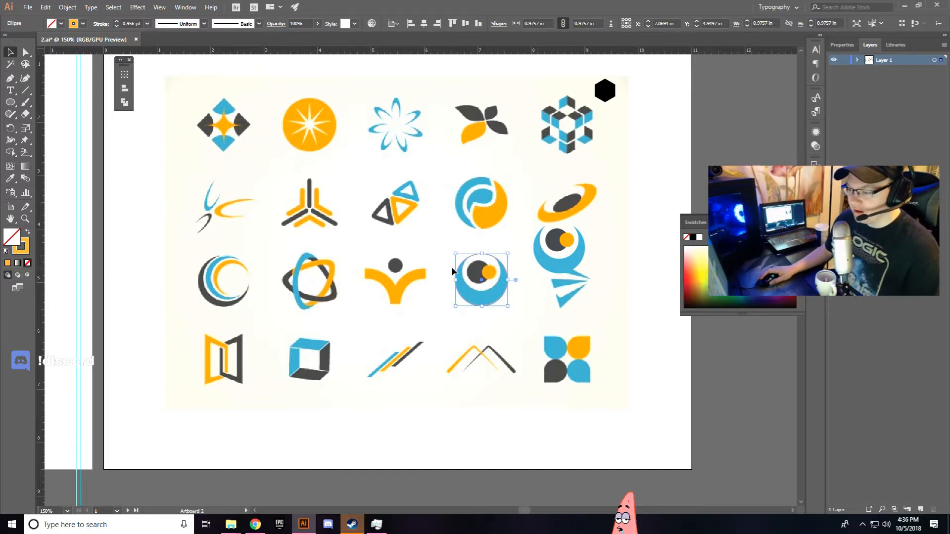
pyautogui.scroll(1, 494, 274)
pyautogui.scroll(-1, 493, 275)
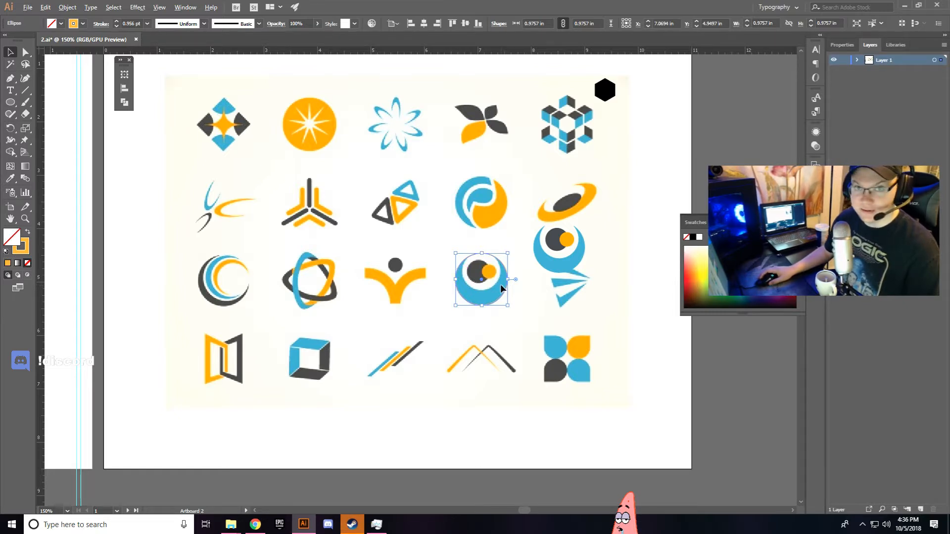
# Duplicate the outline circle upward and scale the copy to about 0.73 in to fit the crescent's inner edge.
pyautogui.scroll(3, 498, 278)
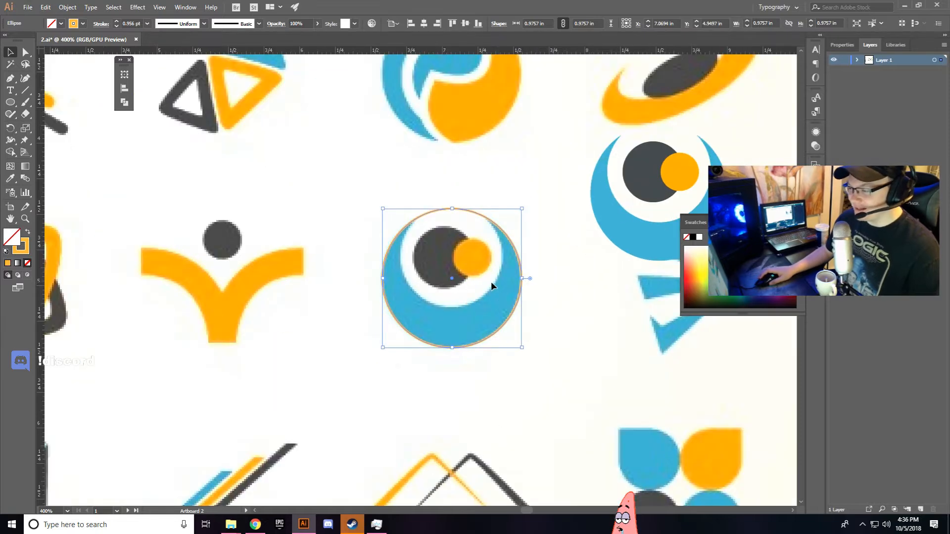
pyautogui.scroll(2, 413, 245)
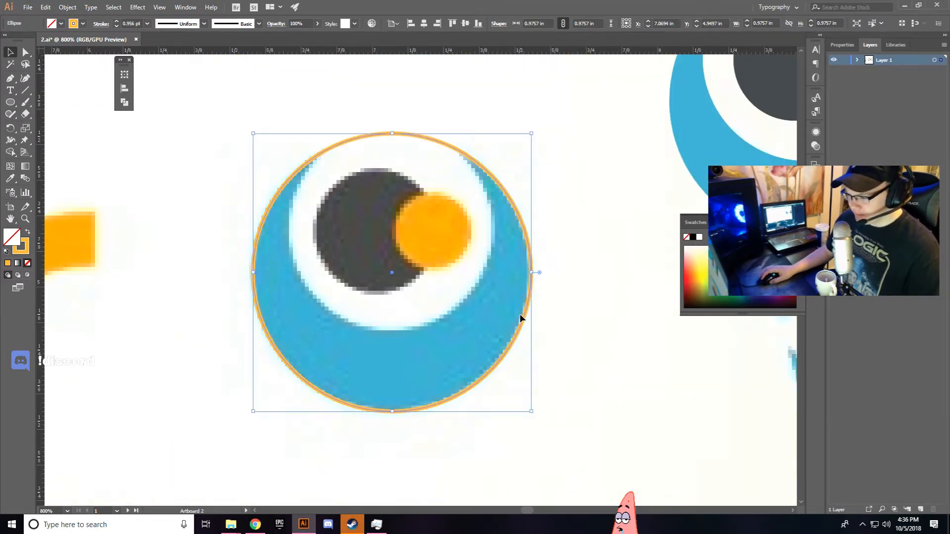
pyautogui.moveTo(517, 338); pyautogui.dragTo(511, 254)
pyautogui.scroll(-1, 494, 224)
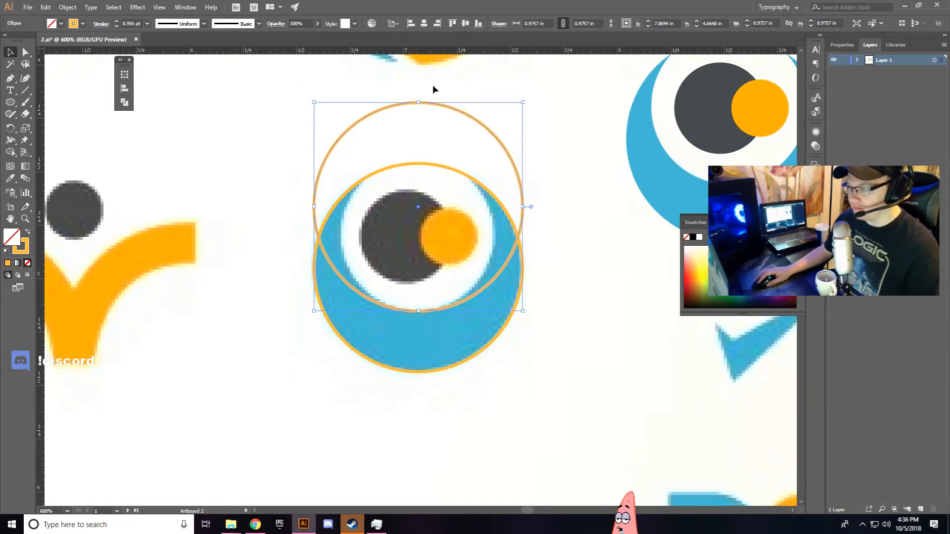
pyautogui.moveTo(420, 101); pyautogui.dragTo(418, 156)
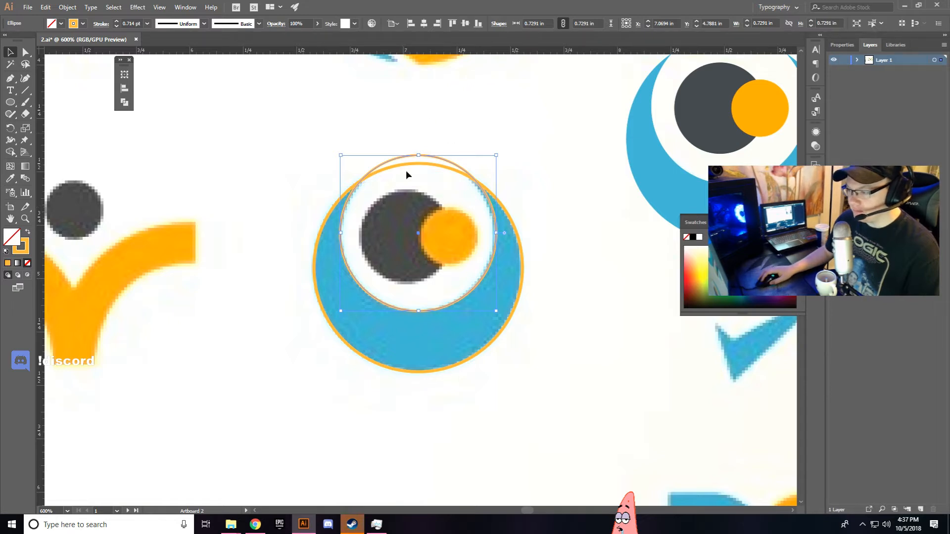
pyautogui.moveTo(419, 157); pyautogui.dragTo(420, 157)
# Cut the inner circle out of the outer one with the Shape Builder tool, leaving only the crescent.
pyautogui.click(423, 140)
pyautogui.click(522, 240)
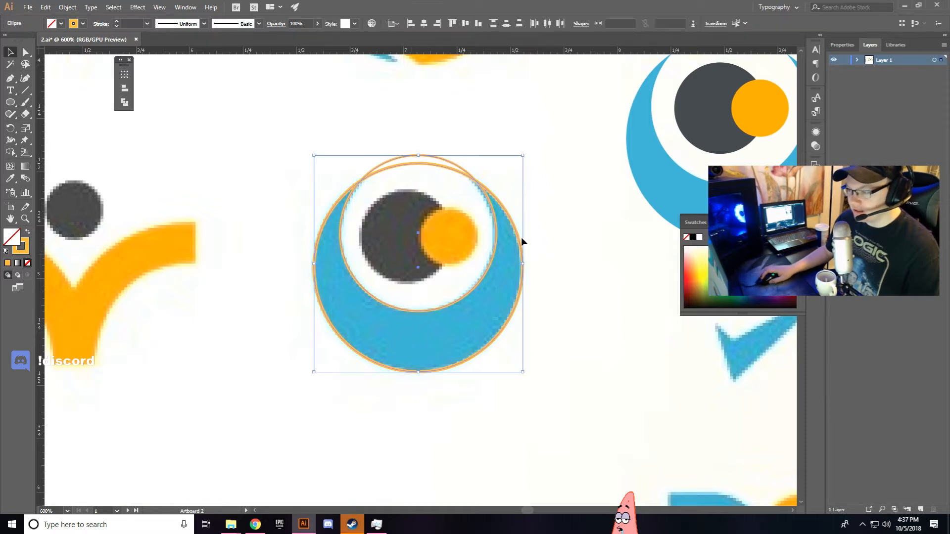
pyautogui.hotkey('shift', 'm')
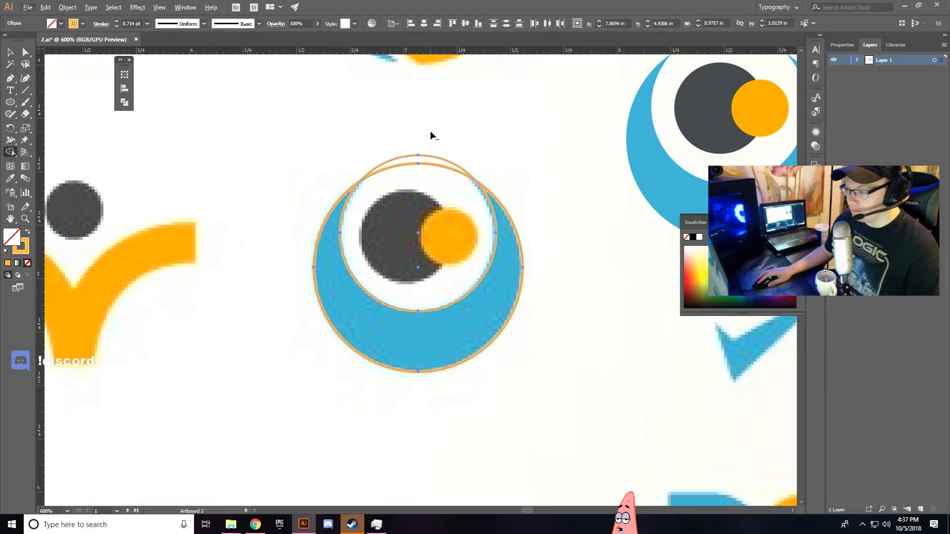
pyautogui.moveTo(424, 111); pyautogui.dragTo(420, 219)
# Select the crescent and swap its orange stroke to a solid fill.
pyautogui.press('v')
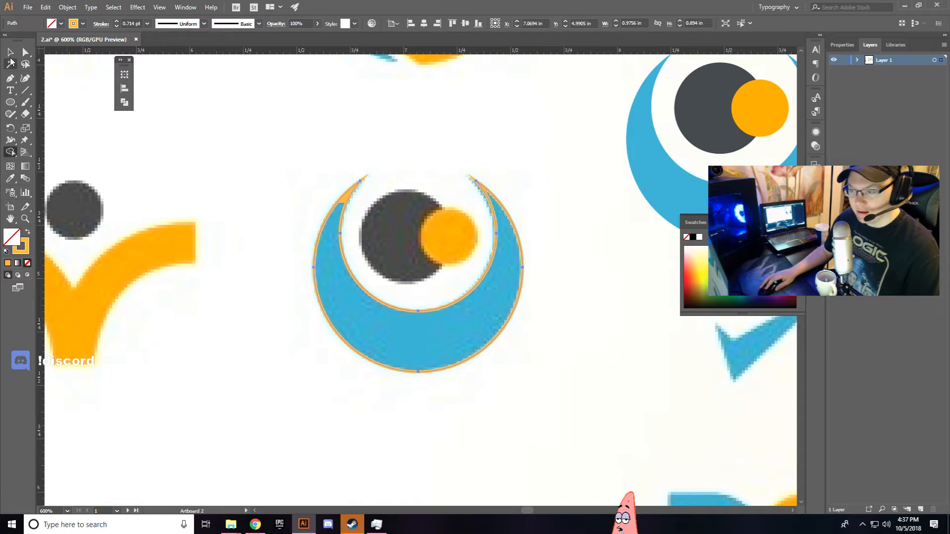
pyautogui.moveTo(229, 157); pyautogui.dragTo(523, 351)
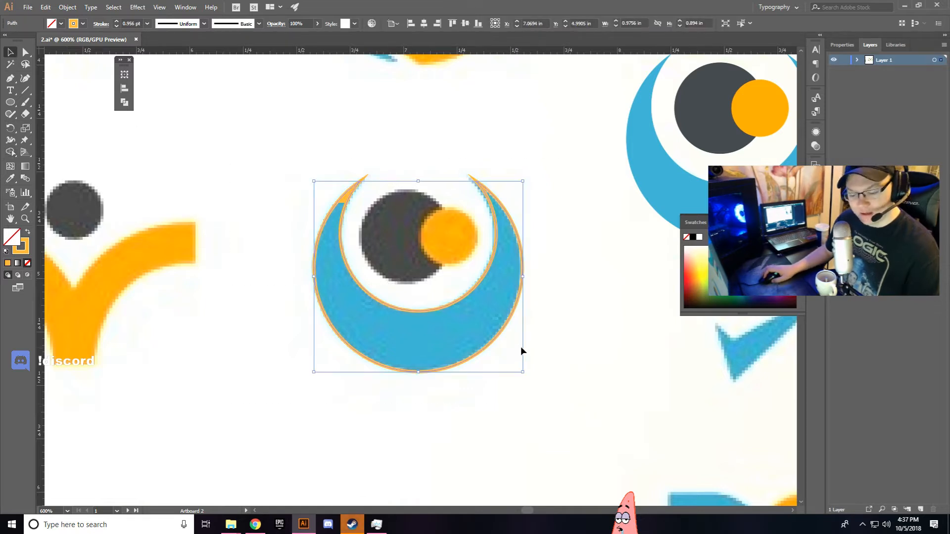
pyautogui.hotkey('shift', 'x')
# Draw a circle about 0.44 in wide over the dark grey disc and a copy about 0.27 in wide over the orange disc.
pyautogui.scroll(2, 450, 218)
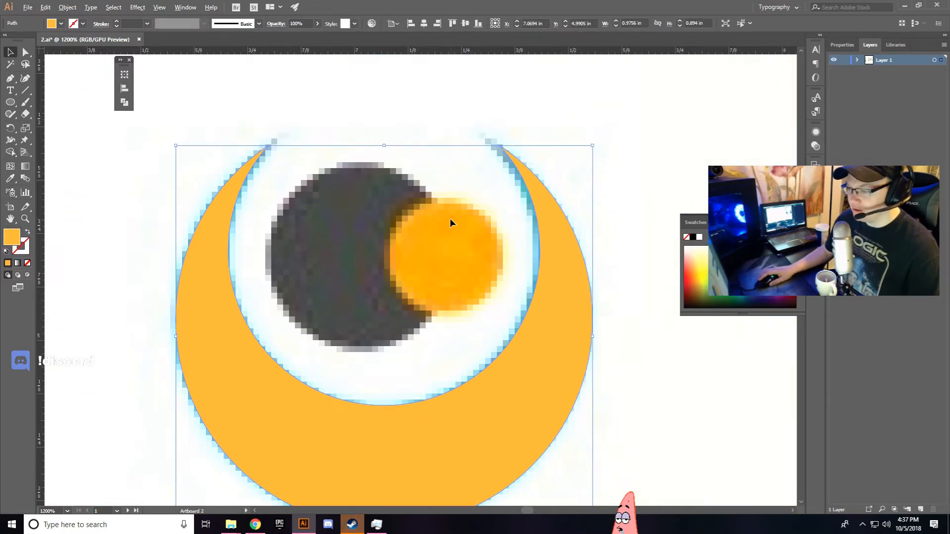
pyautogui.scroll(-1, 354, 252)
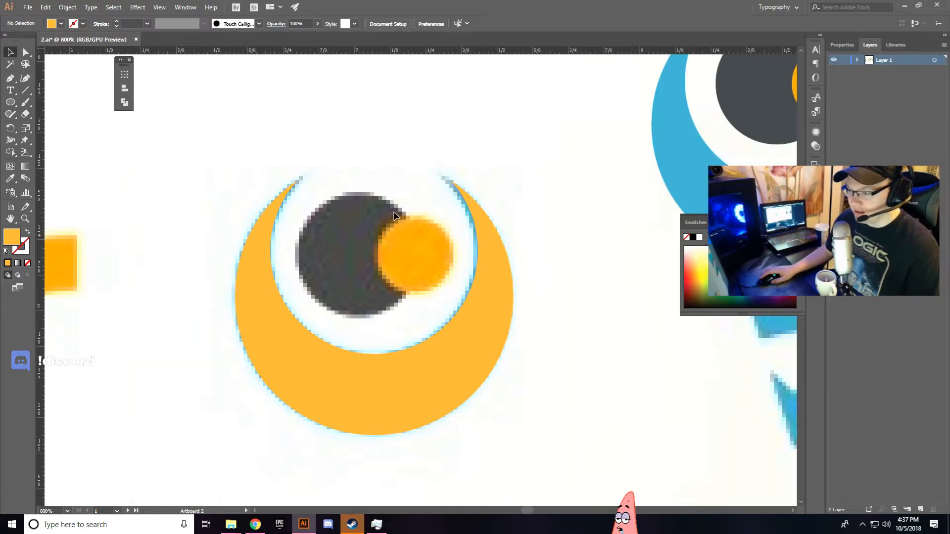
pyautogui.scroll(-2, 393, 214)
pyautogui.moveTo(388, 295); pyautogui.dragTo(360, 303)
pyautogui.scroll(3, 364, 267)
pyautogui.click(11, 103)
pyautogui.moveTo(384, 150); pyautogui.dragTo(445, 277)
pyautogui.click(10, 52)
pyautogui.moveTo(354, 216); pyautogui.dragTo(438, 212)
pyautogui.moveTo(540, 146); pyautogui.dragTo(503, 180)
# Move the three traced shapes beside the reference logo and fill the crescent with its sampled blue.
pyautogui.scroll(-2, 380, 203)
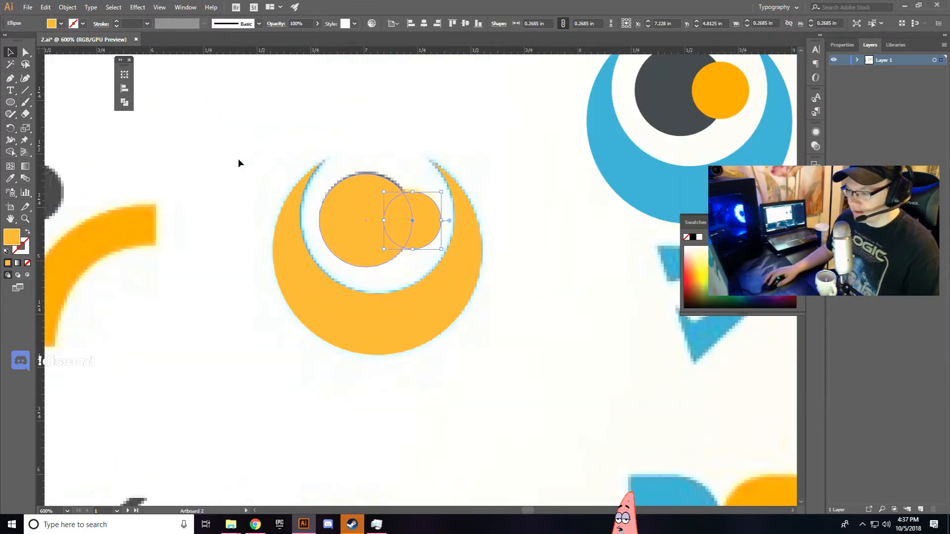
pyautogui.moveTo(239, 160); pyautogui.dragTo(490, 265)
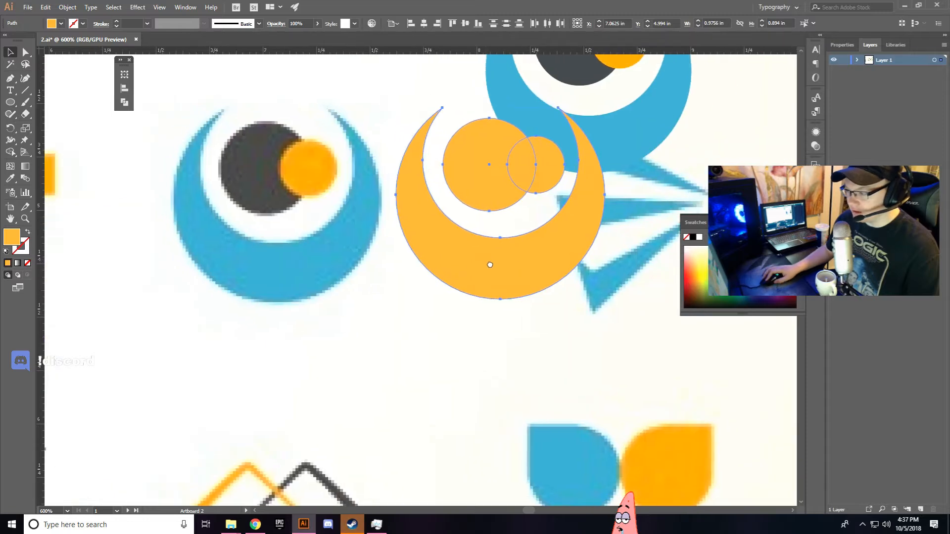
pyautogui.press('i')
pyautogui.click(10, 53)
pyautogui.click(387, 238)
pyautogui.click(436, 259)
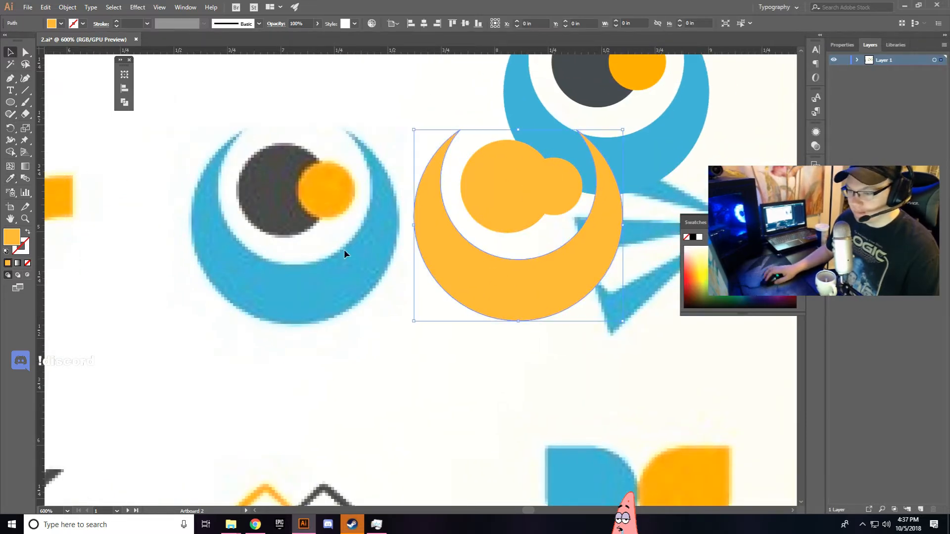
pyautogui.click(11, 179)
pyautogui.click(250, 250)
# Fill the large traced circle with the dark grey sampled from the reference logo.
pyautogui.click(10, 53)
pyautogui.moveTo(490, 200); pyautogui.dragTo(493, 200)
pyautogui.click(11, 179)
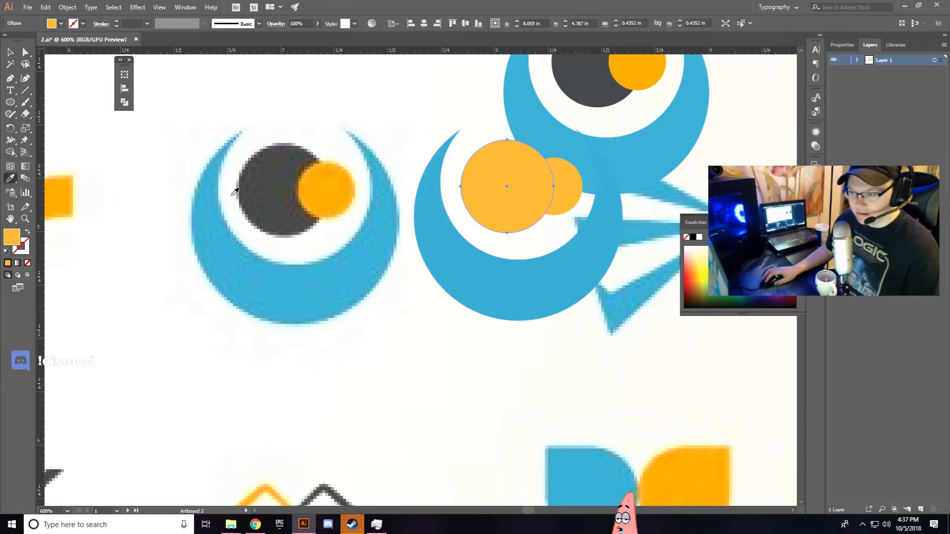
pyautogui.click(261, 192)
pyautogui.click(11, 53)
pyautogui.click(311, 104)
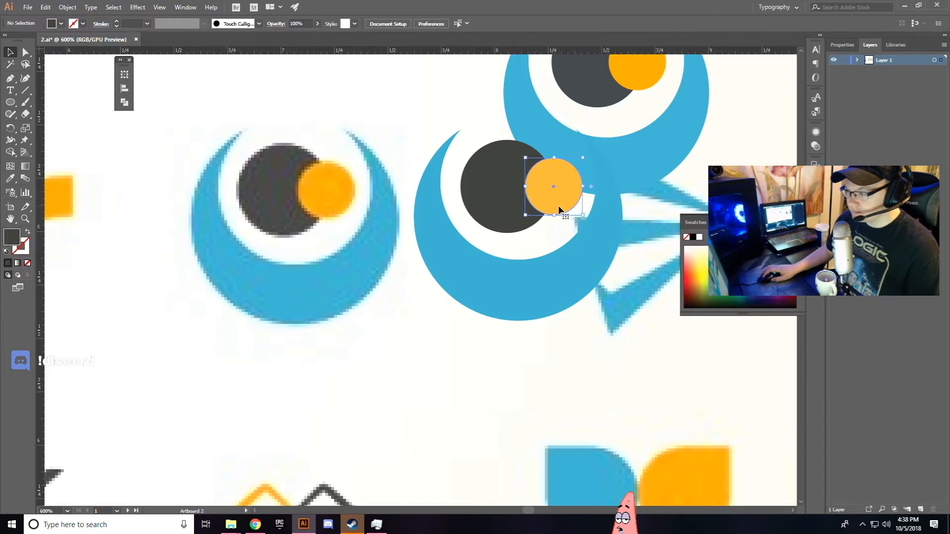
# Fill the small traced circle with the orange sampled from the reference logo.
pyautogui.click(558, 206)
pyautogui.click(10, 179)
pyautogui.click(342, 172)
pyautogui.click(10, 53)
# Move the older vector copy of the logo farther right, clear of the new trace.
pyautogui.scroll(-3, 271, 153)
pyautogui.moveTo(335, 144); pyautogui.dragTo(423, 231)
pyautogui.scroll(2, 361, 102)
pyautogui.moveTo(360, 128); pyautogui.dragTo(505, 114)
# Move the newly traced logo off the reference image to the lower-left corner of the reference artboard.
pyautogui.moveTo(373, 217); pyautogui.dragTo(392, 186)
pyautogui.scroll(2, 391, 186)
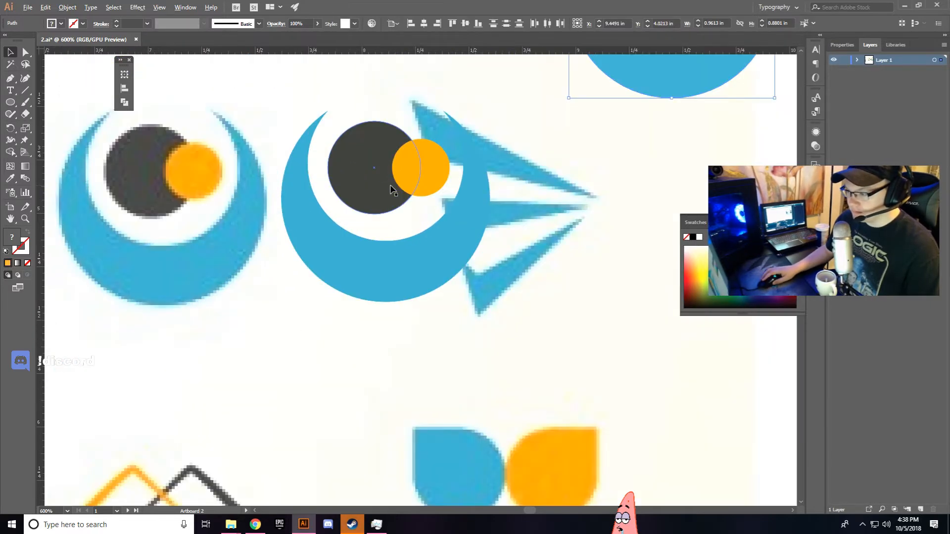
pyautogui.click(448, 258)
pyautogui.scroll(-1, 425, 234)
pyautogui.moveTo(404, 267); pyautogui.dragTo(444, 267)
pyautogui.moveTo(440, 275); pyautogui.dragTo(385, 322)
pyautogui.scroll(-3, 420, 268)
pyautogui.moveTo(307, 266); pyautogui.dragTo(508, 234)
pyautogui.moveTo(604, 251); pyautogui.dragTo(272, 388)
pyautogui.moveTo(228, 390); pyautogui.dragTo(412, 307)
# Delete the old crescent logo from the narrow artboard and place the new trace there, below the cube logo.
pyautogui.moveTo(276, 219); pyautogui.dragTo(348, 286)
pyautogui.press('Delete')
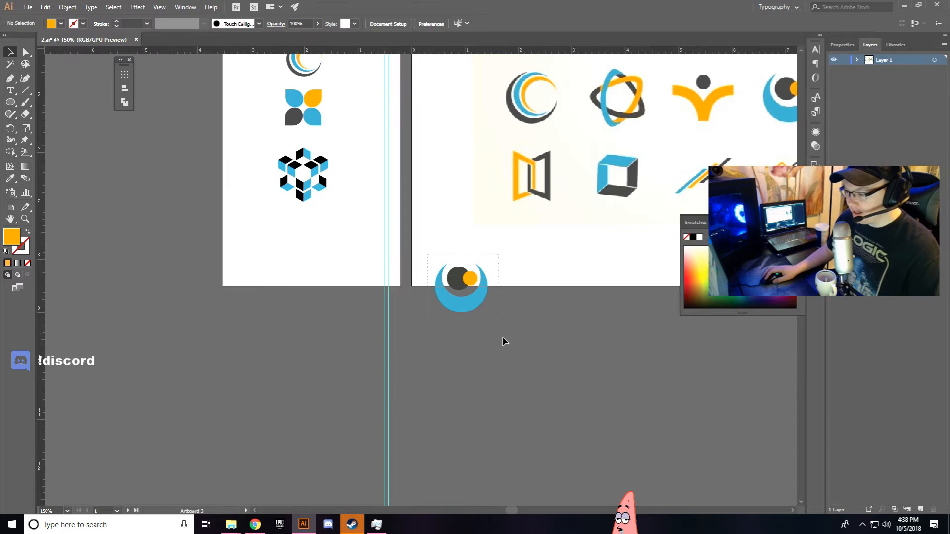
pyautogui.moveTo(472, 302); pyautogui.dragTo(314, 258)
pyautogui.click(367, 216)
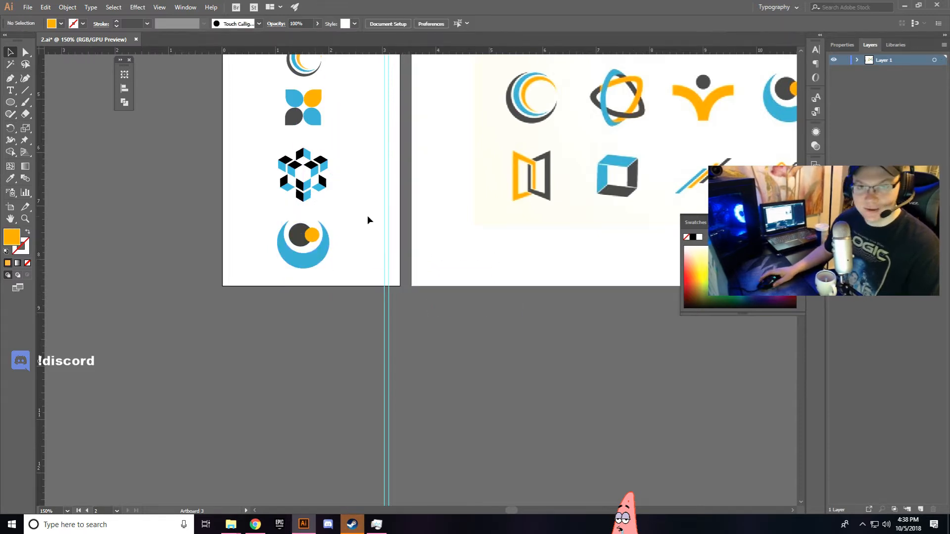
pyautogui.scroll(-2, 340, 218)
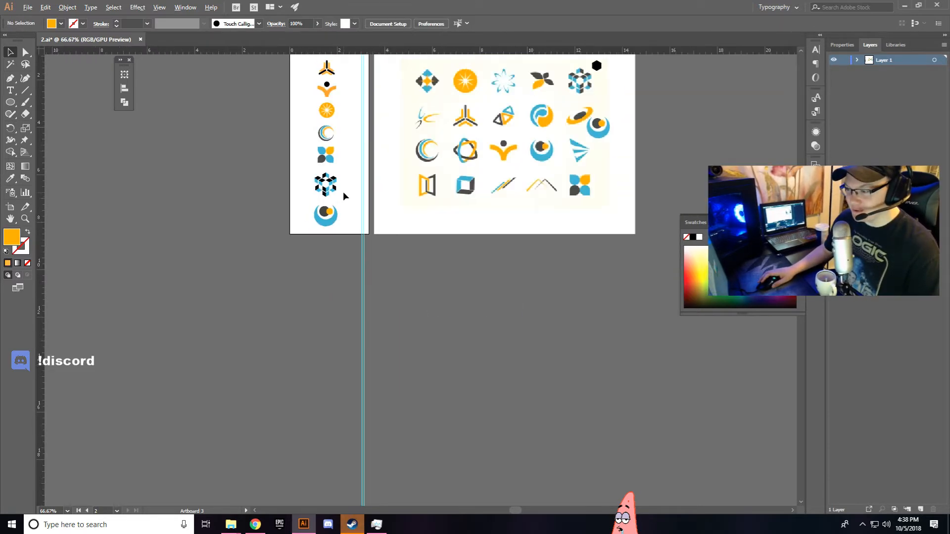
# Draw a filled circle about 0.94 in wide over the triple-crescent logo on the reference sheet.
pyautogui.scroll(2, 341, 187)
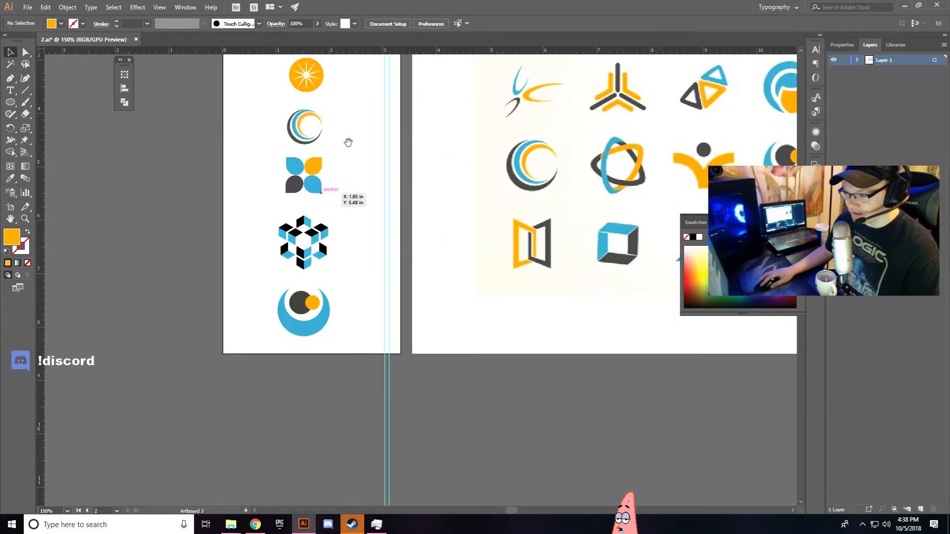
pyautogui.moveTo(348, 141); pyautogui.dragTo(349, 185)
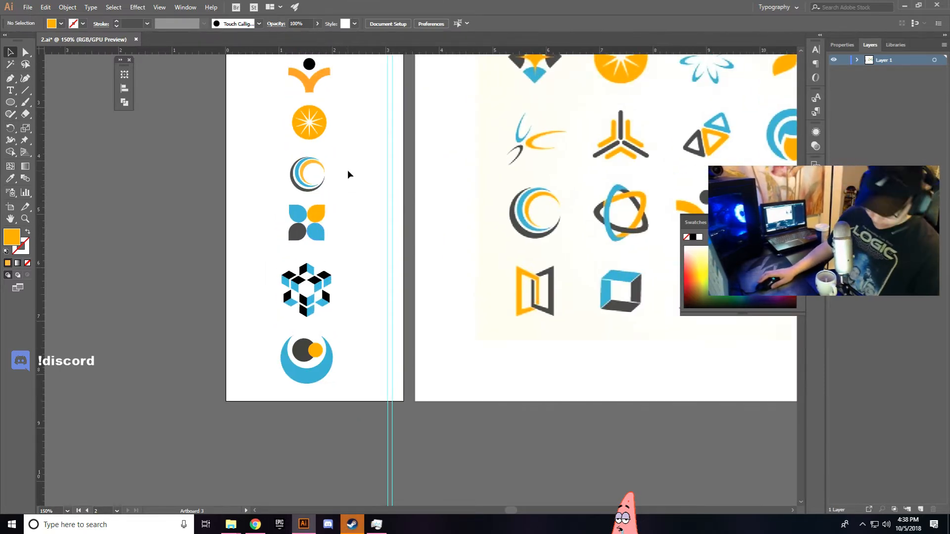
pyautogui.moveTo(541, 181); pyautogui.dragTo(470, 217)
pyautogui.moveTo(367, 259); pyautogui.dragTo(382, 302)
pyautogui.moveTo(331, 286); pyautogui.dragTo(102, 225)
pyautogui.scroll(5, 265, 228)
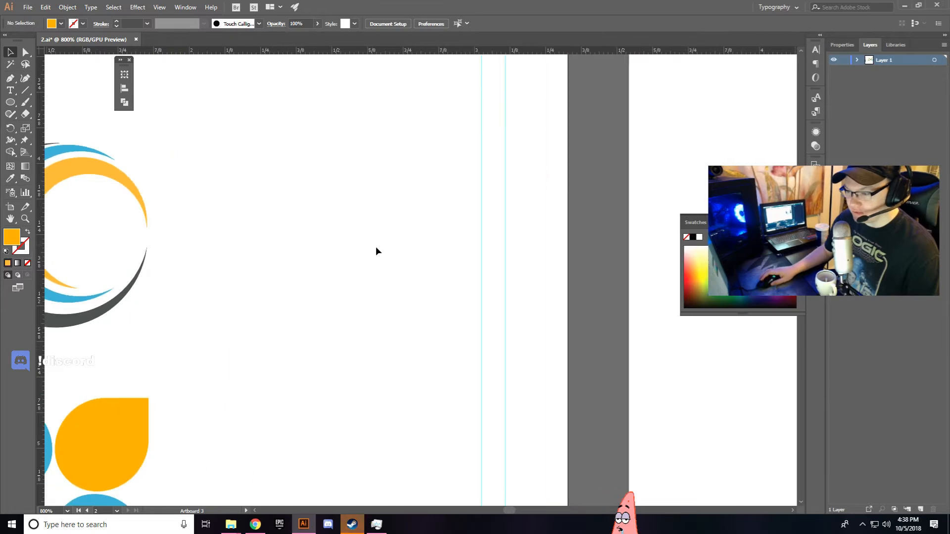
pyautogui.scroll(-2, 371, 249)
pyautogui.moveTo(646, 292); pyautogui.dragTo(201, 199)
pyautogui.click(10, 102)
pyautogui.moveTo(375, 246); pyautogui.dragTo(440, 250)
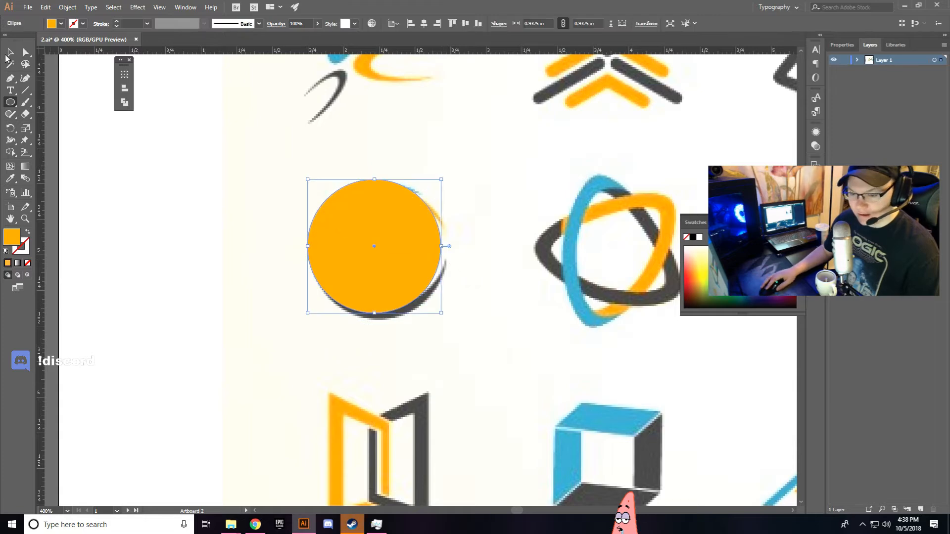
# Turn the circle into an unfilled orange outline and fit it to the dark crescent's outer edge, about 0.96 in wide.
pyautogui.press('p')
pyautogui.hotkey('shift', 'x')
pyautogui.press('v')
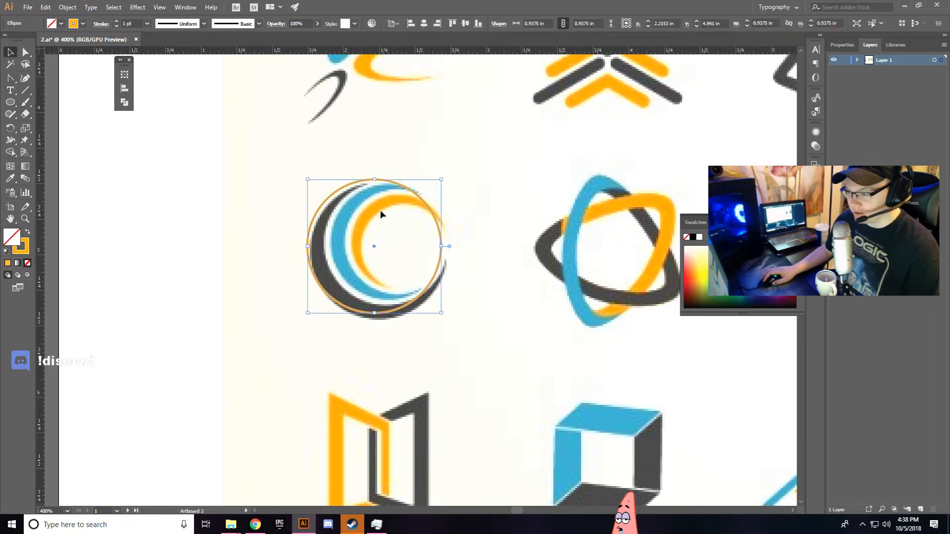
pyautogui.moveTo(373, 245); pyautogui.dragTo(378, 252)
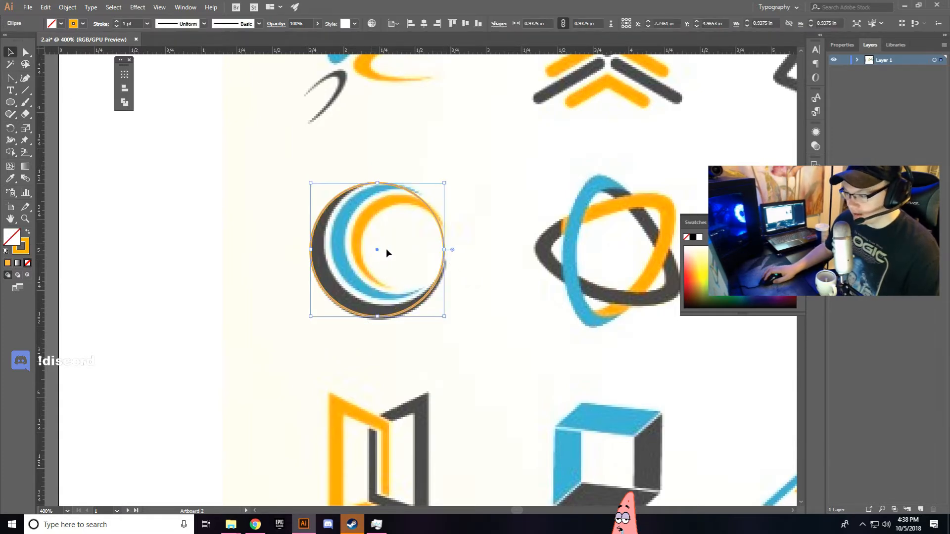
pyautogui.moveTo(444, 257); pyautogui.dragTo(448, 256)
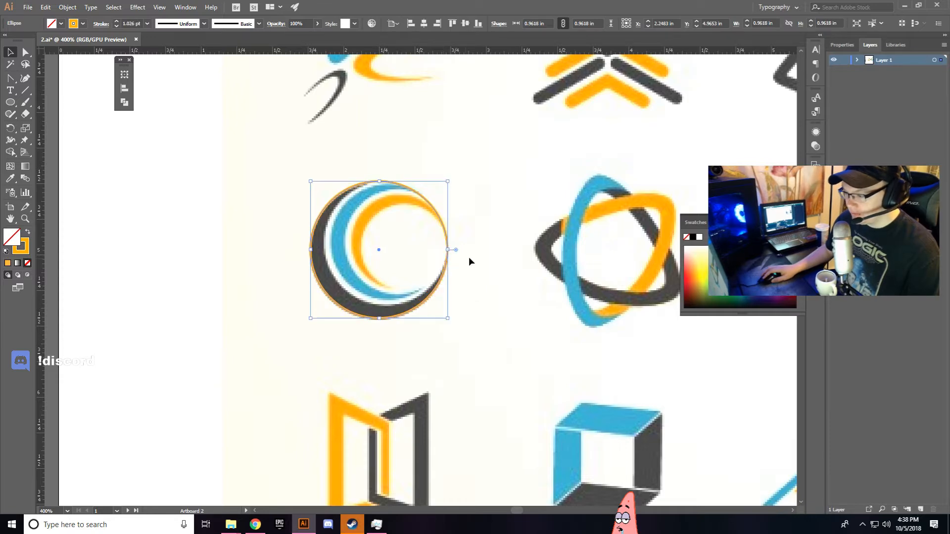
pyautogui.click(468, 257)
# Duplicate the outline circle and offset the copy to the right, against the dark crescent's inner edge.
pyautogui.scroll(2, 408, 223)
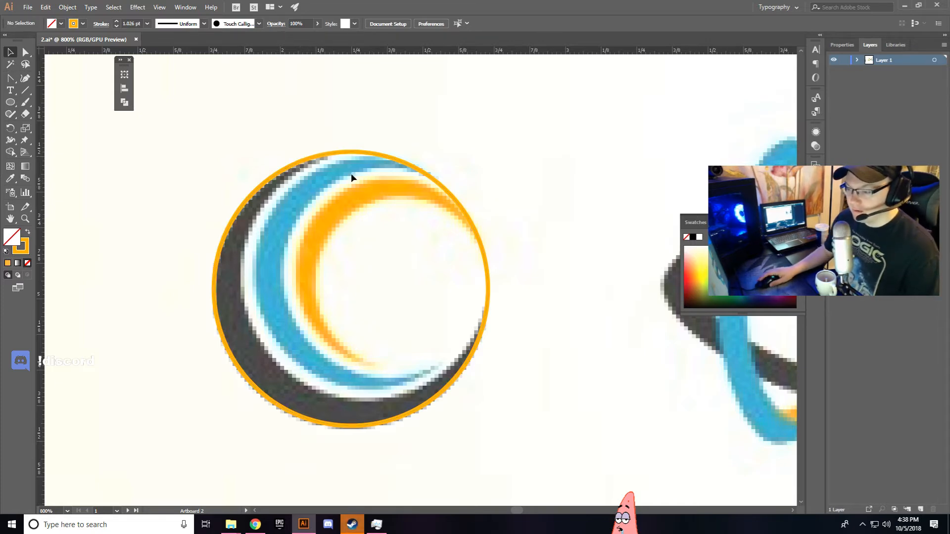
pyautogui.scroll(-3, 390, 180)
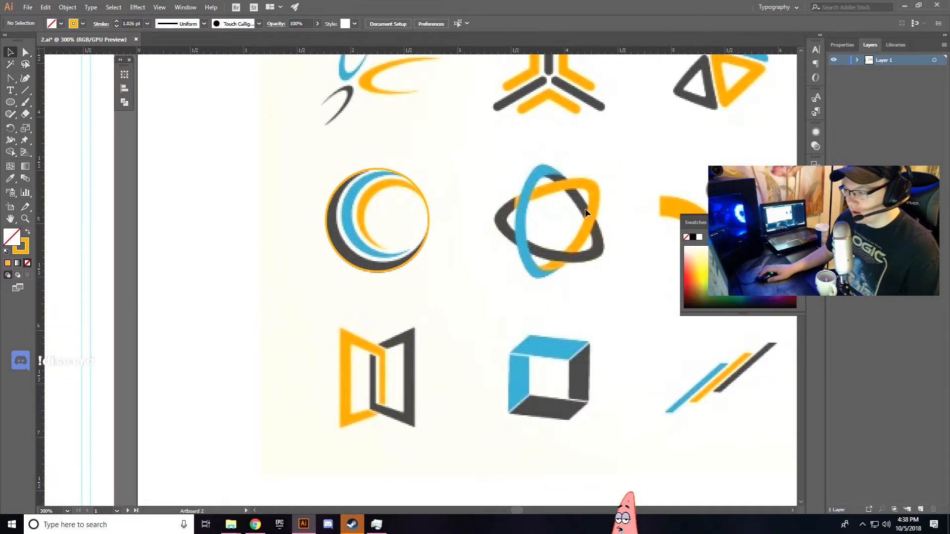
pyautogui.scroll(3, 373, 203)
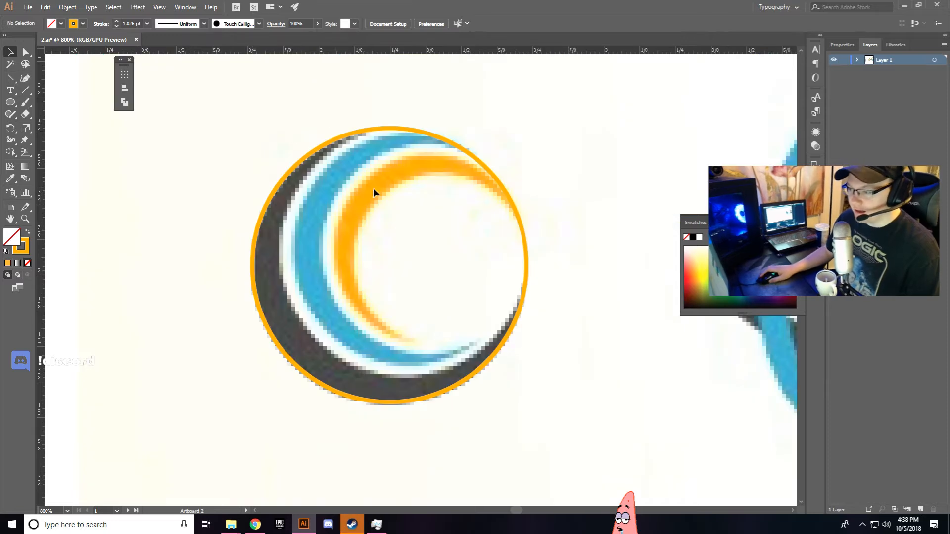
pyautogui.moveTo(468, 198); pyautogui.dragTo(452, 219)
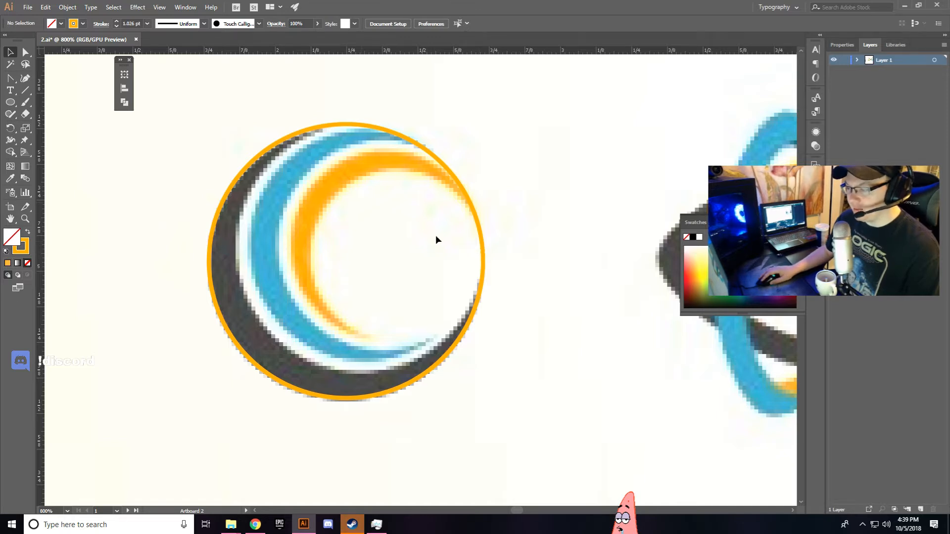
pyautogui.moveTo(314, 150); pyautogui.dragTo(335, 134)
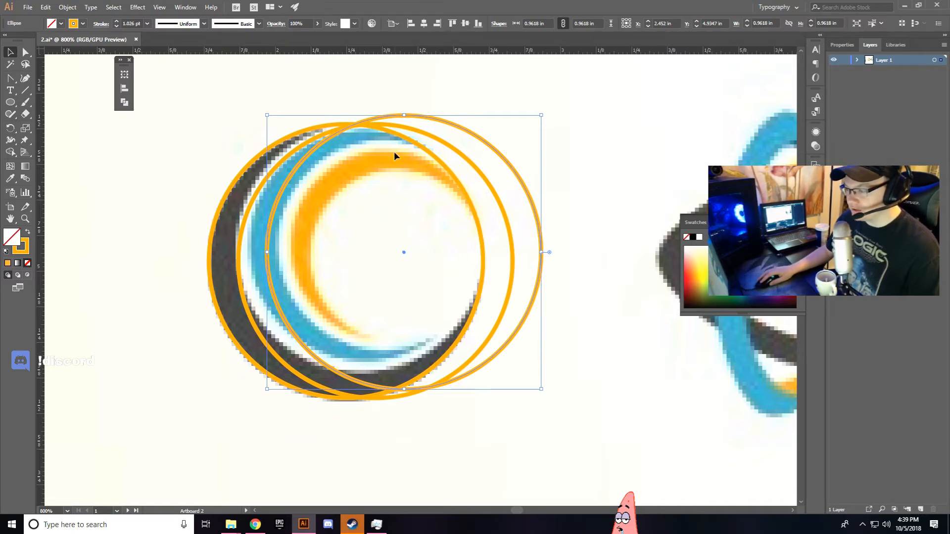
pyautogui.moveTo(429, 148); pyautogui.dragTo(406, 165)
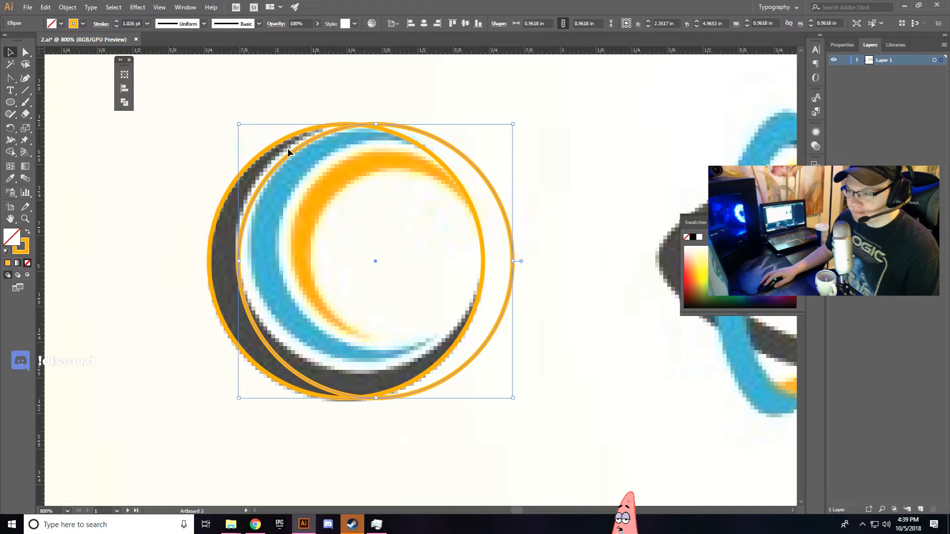
# Reposition the duplicate circle and scale it to about 0.89 in so that it follows the dark crescent's inner curve.
pyautogui.hotkey('ctrl', 'shift', 'a')
pyautogui.moveTo(235, 249); pyautogui.dragTo(227, 225)
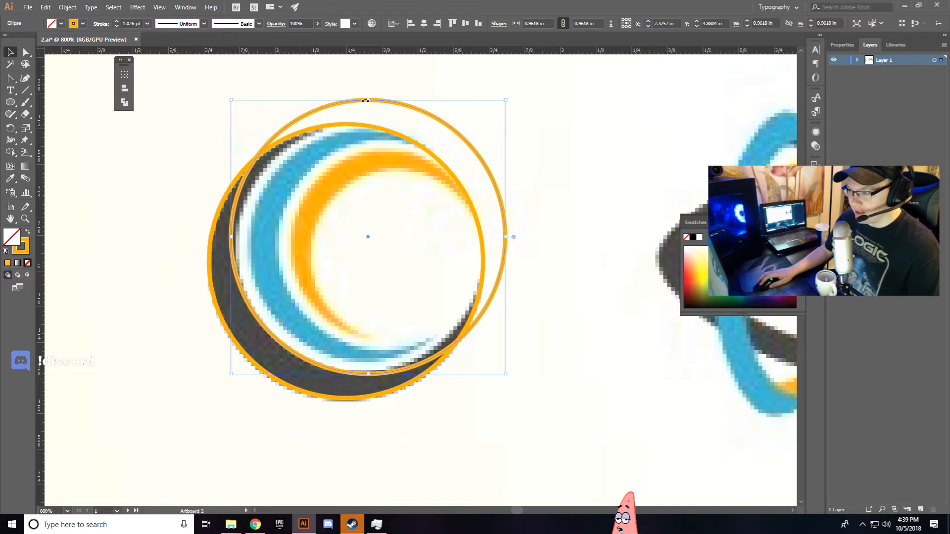
pyautogui.moveTo(367, 98); pyautogui.dragTo(368, 123)
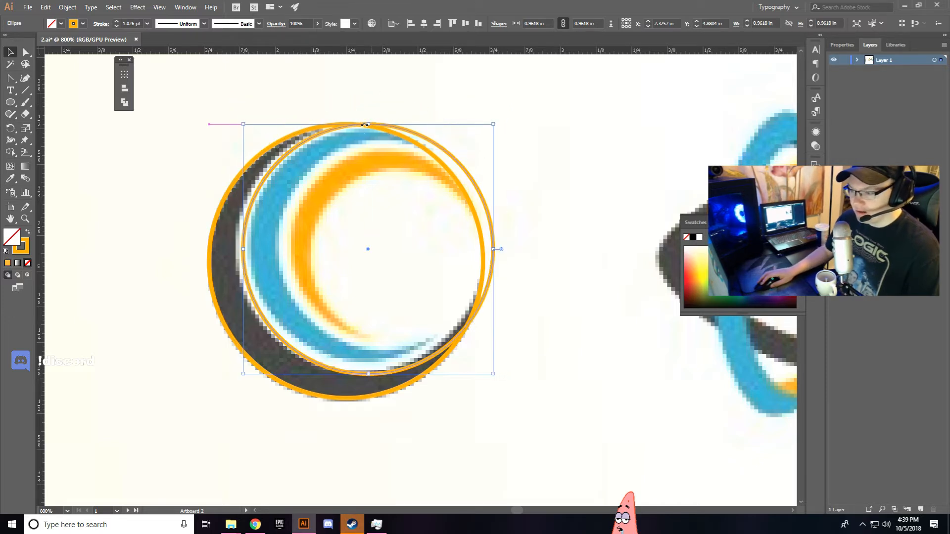
pyautogui.moveTo(245, 259); pyautogui.dragTo(240, 260)
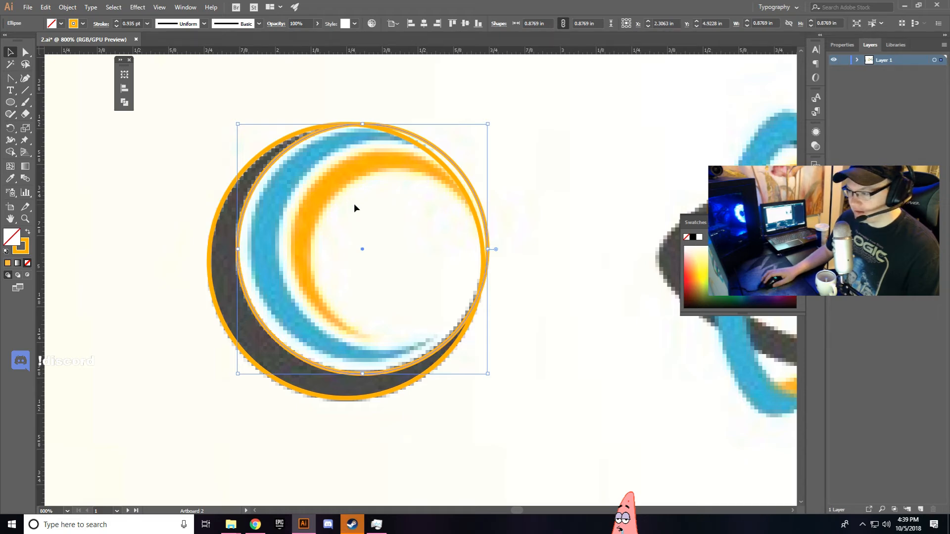
pyautogui.moveTo(362, 124); pyautogui.dragTo(361, 176)
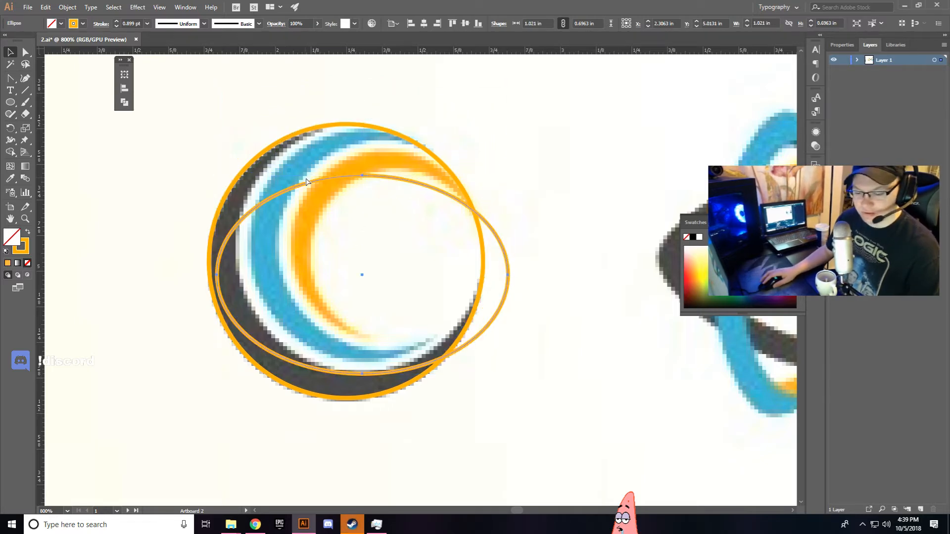
pyautogui.hotkey('ctrl', 'z')
pyautogui.moveTo(363, 83); pyautogui.dragTo(361, 122)
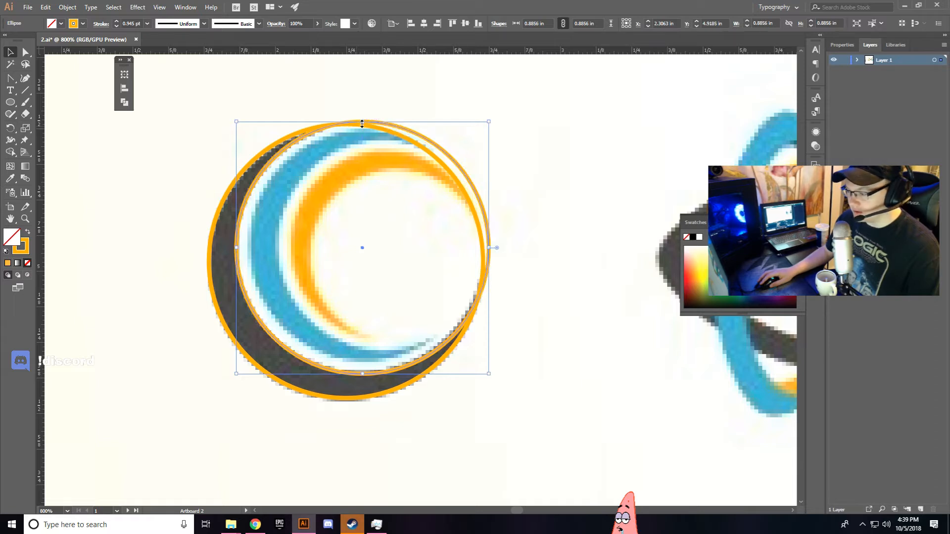
# Cut the inner circle out of the outer one with Shape Builder, leaving only the outer crescent.
pyautogui.moveTo(224, 111); pyautogui.dragTo(516, 396)
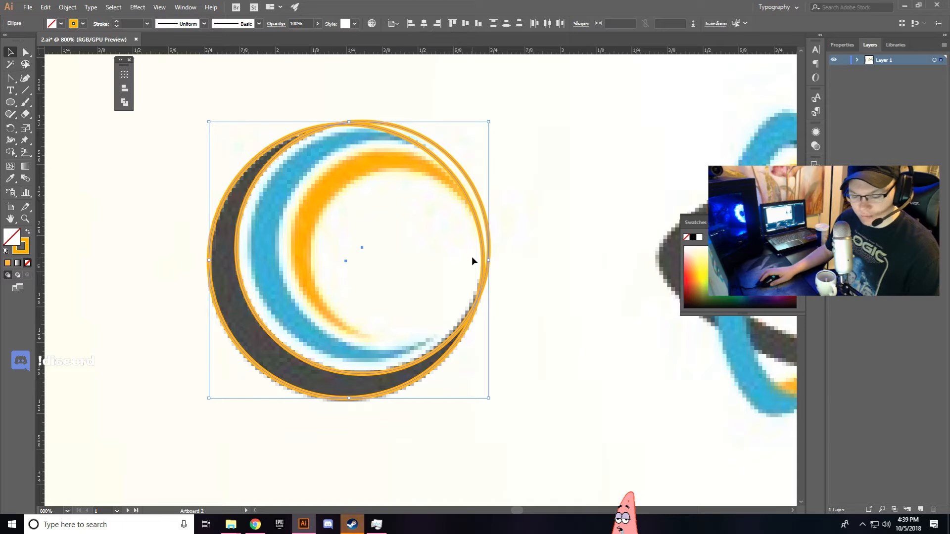
pyautogui.hotkey('shift', 'm')
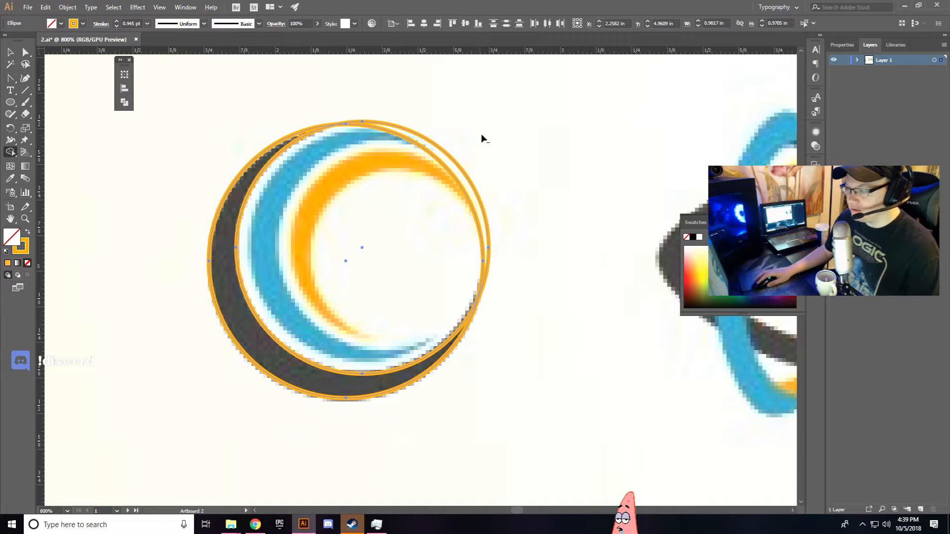
pyautogui.moveTo(481, 135); pyautogui.dragTo(410, 213)
pyautogui.click(10, 54)
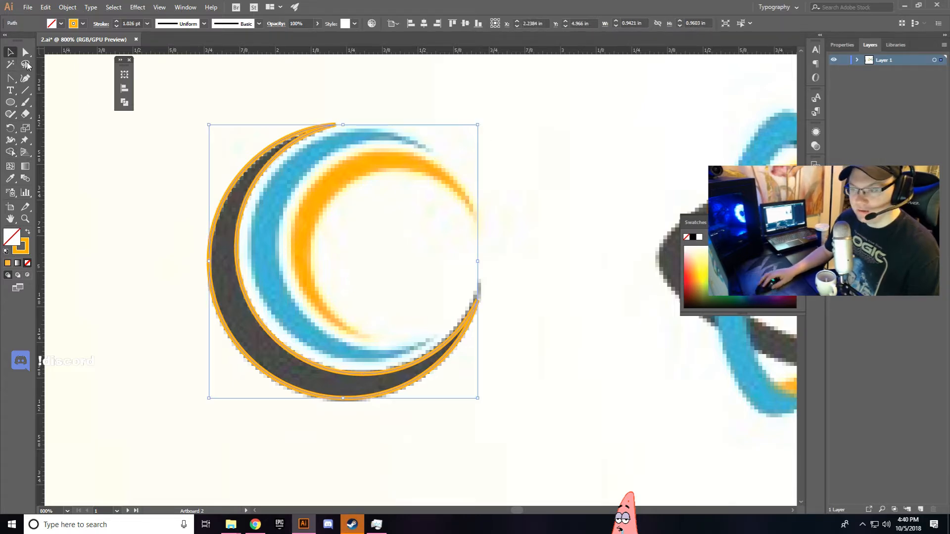
# Fill the traced crescent with the dark gray sampled from the reference logo and set it back over the original.
pyautogui.hotkey('shift', 'x')
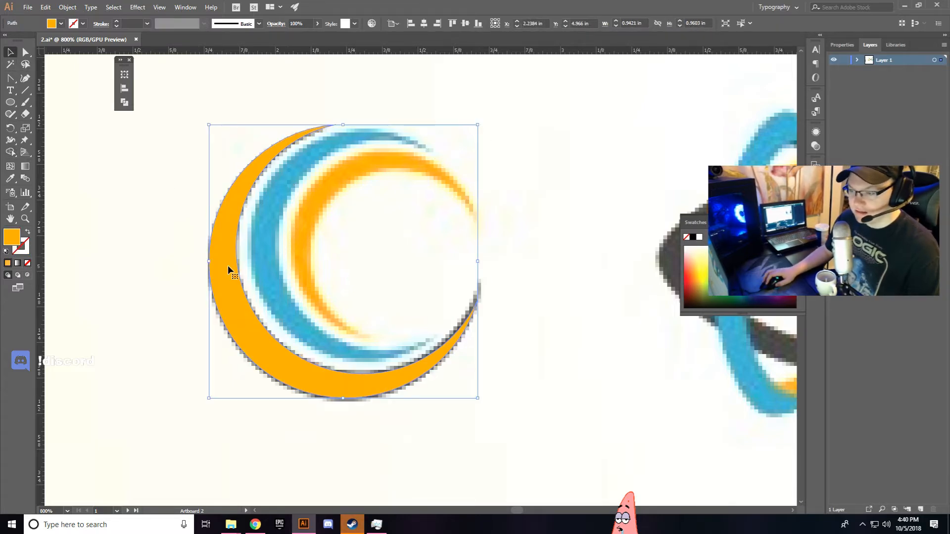
pyautogui.moveTo(213, 278); pyautogui.dragTo(178, 282)
pyautogui.press('i')
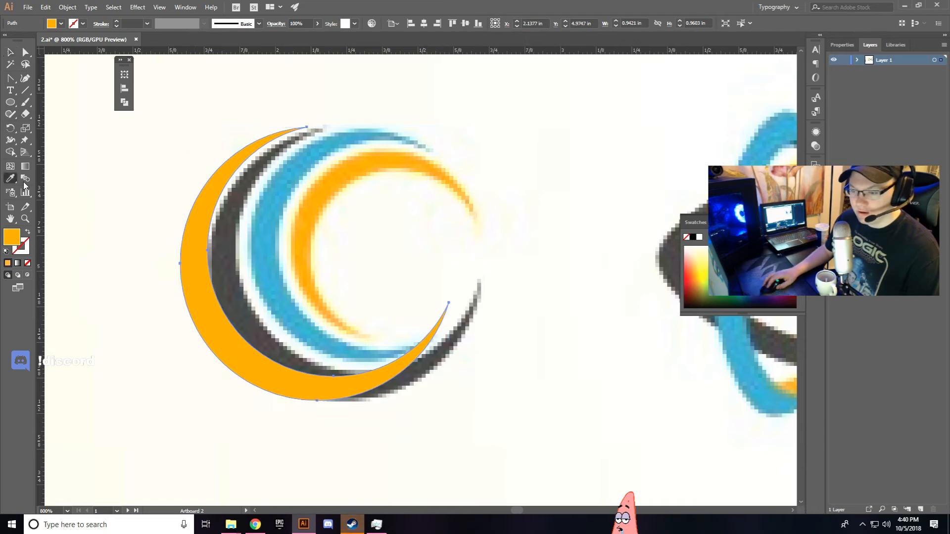
pyautogui.click(247, 309)
pyautogui.press('v')
pyautogui.moveTo(214, 317); pyautogui.dragTo(242, 317)
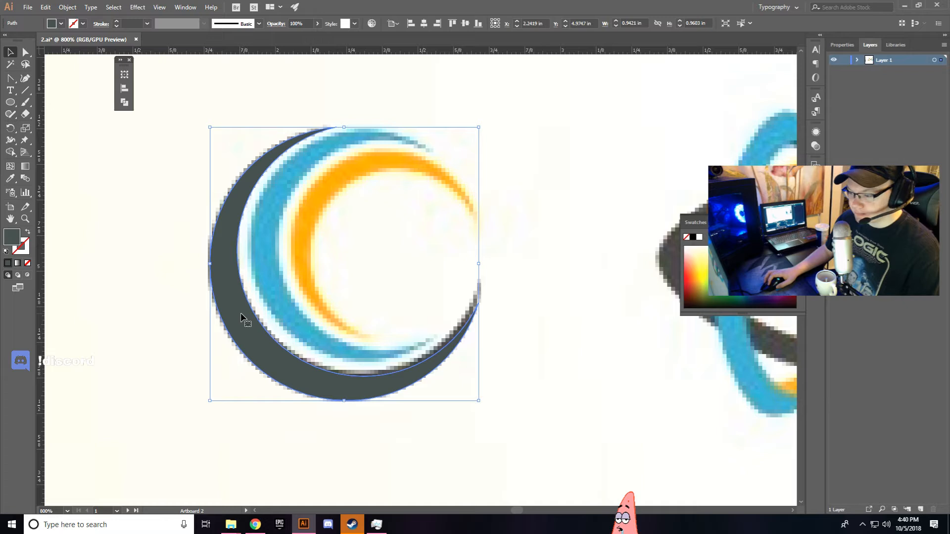
pyautogui.click(236, 97)
# Draw a circle about 0.82 in wide, fit it to the blue crescent's outer edge and make it an unfilled outline.
pyautogui.click(10, 102)
pyautogui.moveTo(354, 243)
pyautogui.mouseDown()
pyautogui.moveTo(470, 247)
pyautogui.moveTo(459, 243)
pyautogui.mouseUp()
pyautogui.click(10, 52)
pyautogui.moveTo(331, 173); pyautogui.dragTo(340, 185)
pyautogui.moveTo(252, 256); pyautogui.dragTo(250, 256)
pyautogui.moveTo(357, 148); pyautogui.dragTo(358, 130)
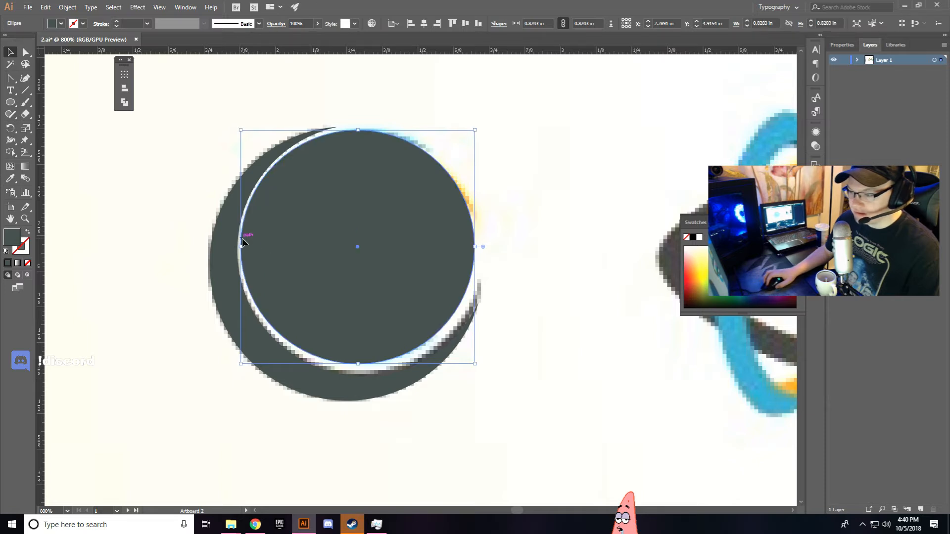
pyautogui.press('Right')
pyautogui.press('Right')
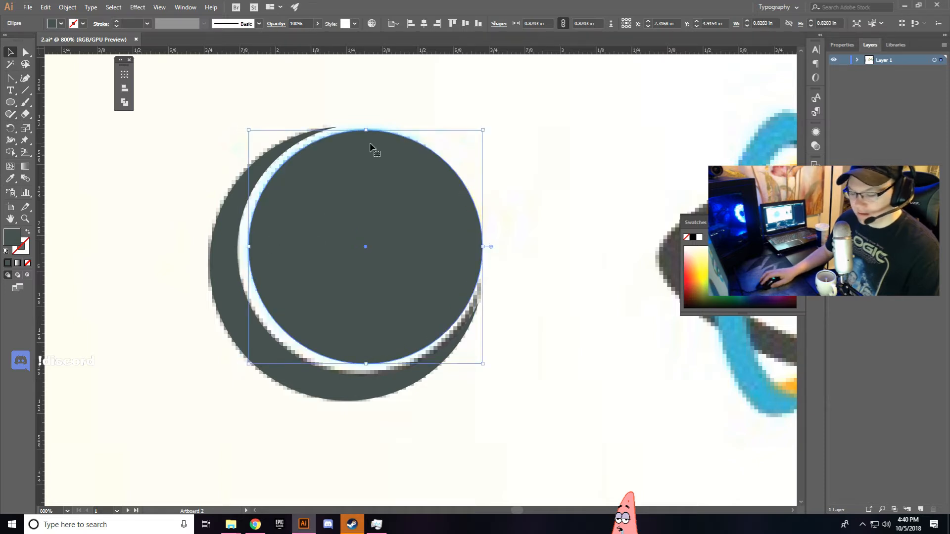
pyautogui.hotkey('shift', 'x')
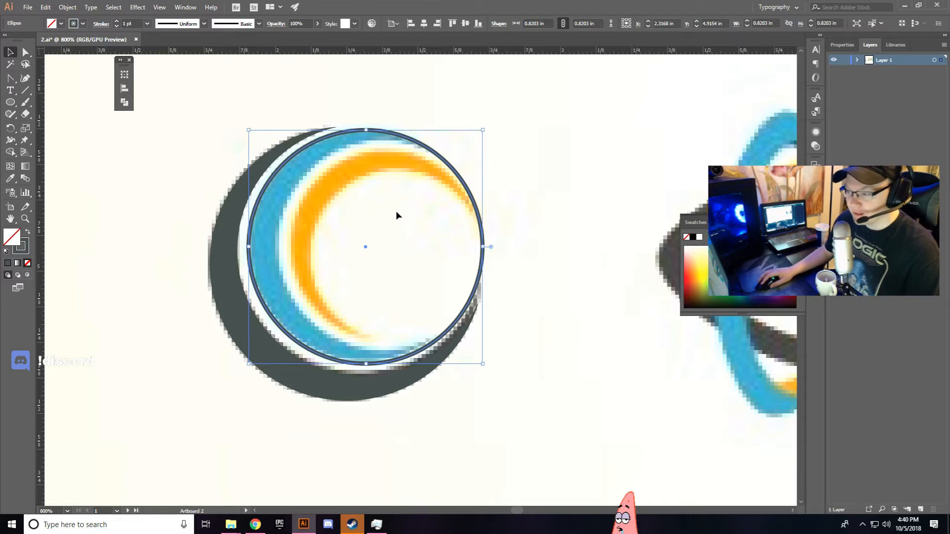
# Duplicate the new outline circle, scale the copy to about 0.75 in and align it with the blue crescent's inner edge.
pyautogui.moveTo(402, 138)
pyautogui.mouseDown()
pyautogui.moveTo(416, 141)
pyautogui.moveTo(427, 126)
pyautogui.moveTo(391, 139)
pyautogui.mouseUp()
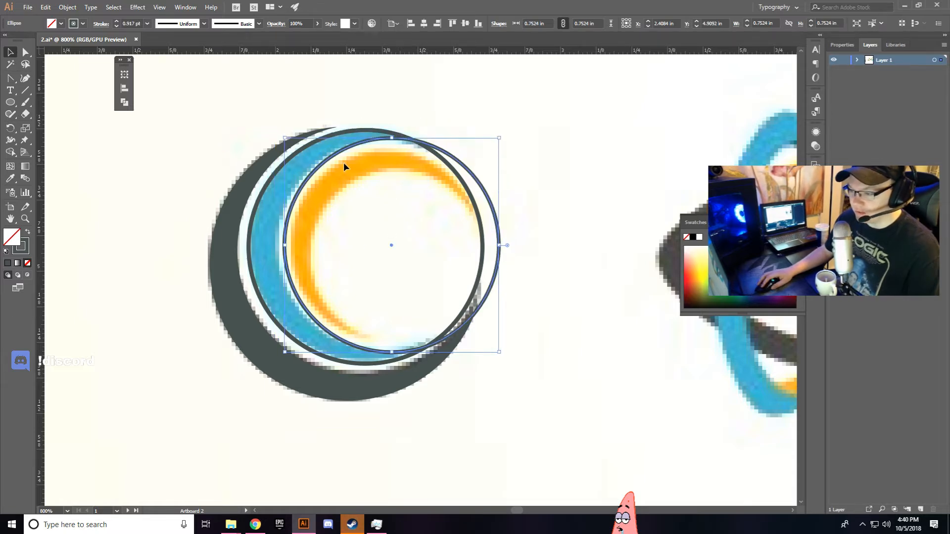
pyautogui.moveTo(318, 170); pyautogui.dragTo(314, 170)
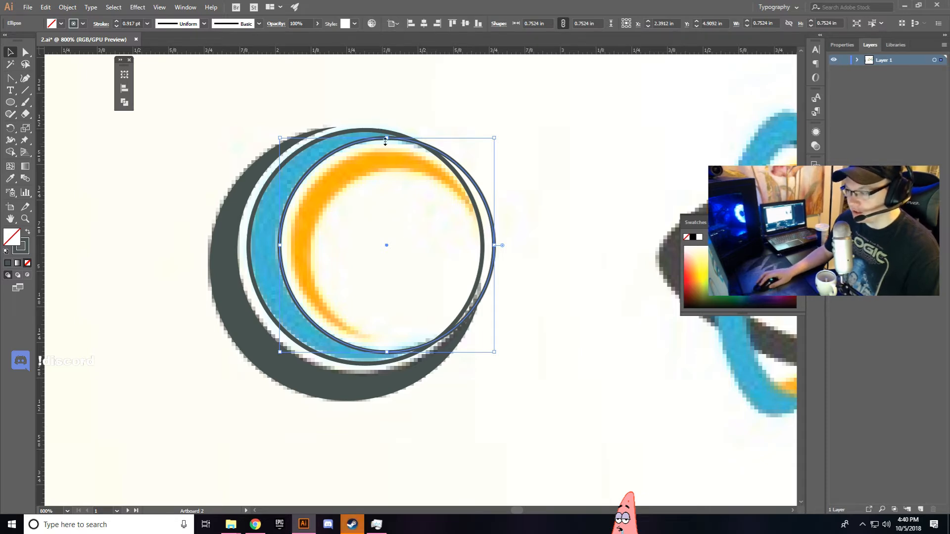
pyautogui.moveTo(324, 160); pyautogui.dragTo(321, 161)
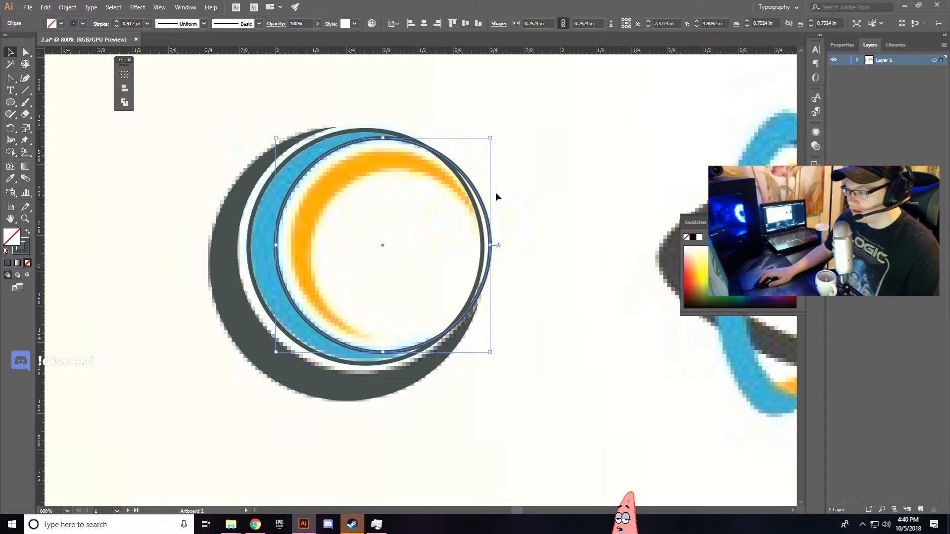
# Place a vertical guide at the right edge of the reference crescents, at about X 2.71 in.
pyautogui.hotkey('ctrl', 'shift', 'b')
pyautogui.moveTo(41, 184); pyautogui.dragTo(479, 210)
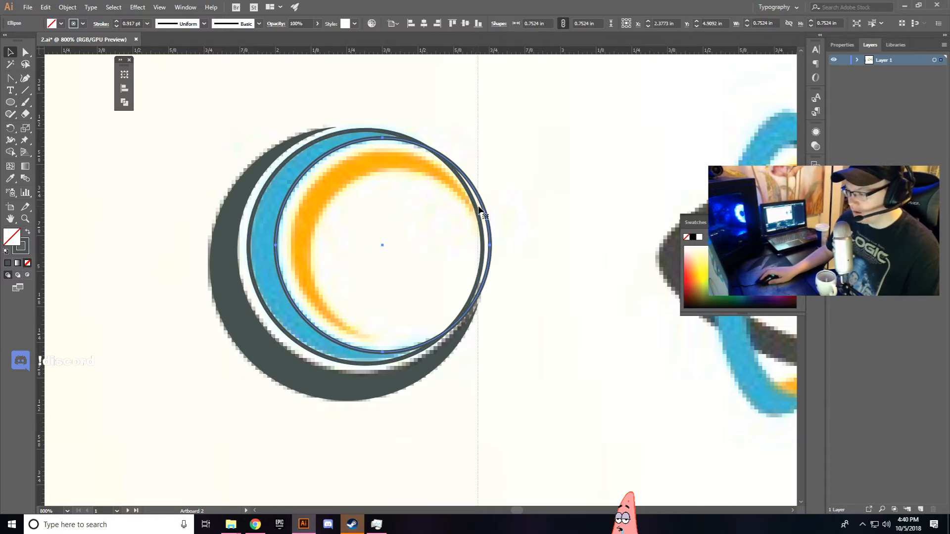
pyautogui.click(477, 218)
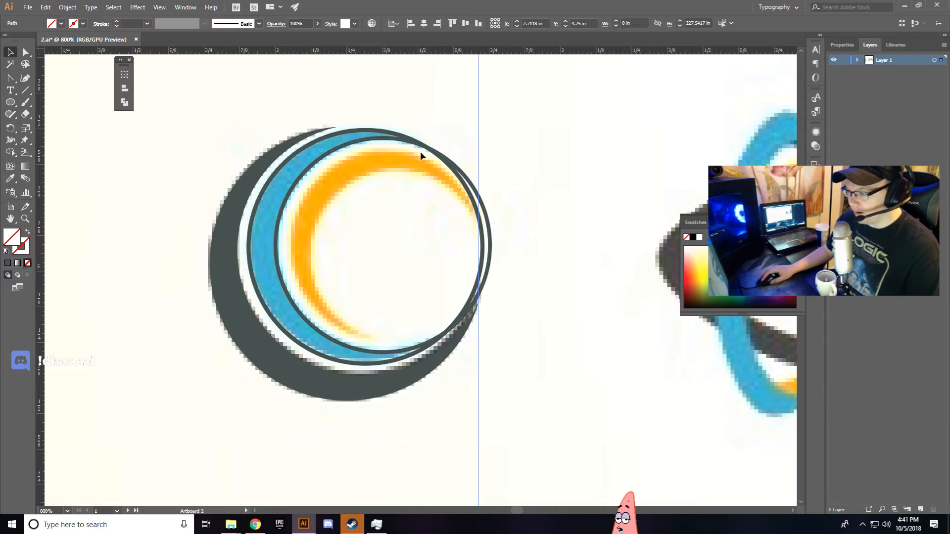
# Select both blue-crescent circles and remove their inner and right-hand areas with Shape Builder, leaving the crescent outline.
pyautogui.moveTo(500, 241); pyautogui.dragTo(512, 244)
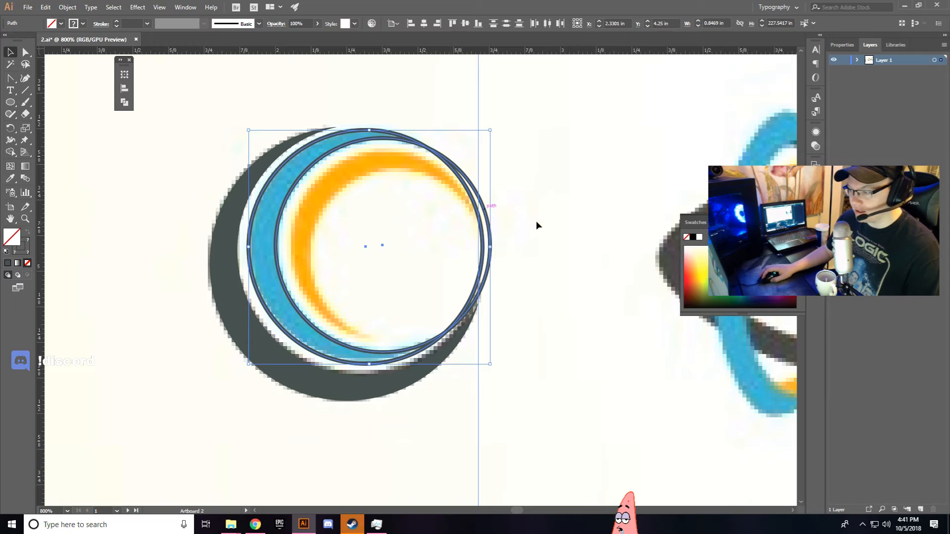
pyautogui.hotkey('shift', 'm')
pyautogui.moveTo(426, 230); pyautogui.dragTo(494, 229)
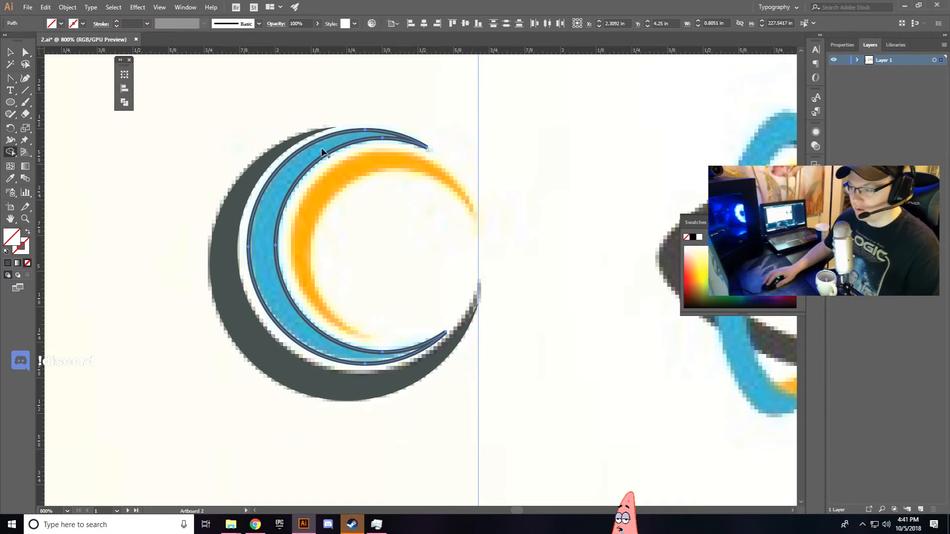
pyautogui.click(10, 51)
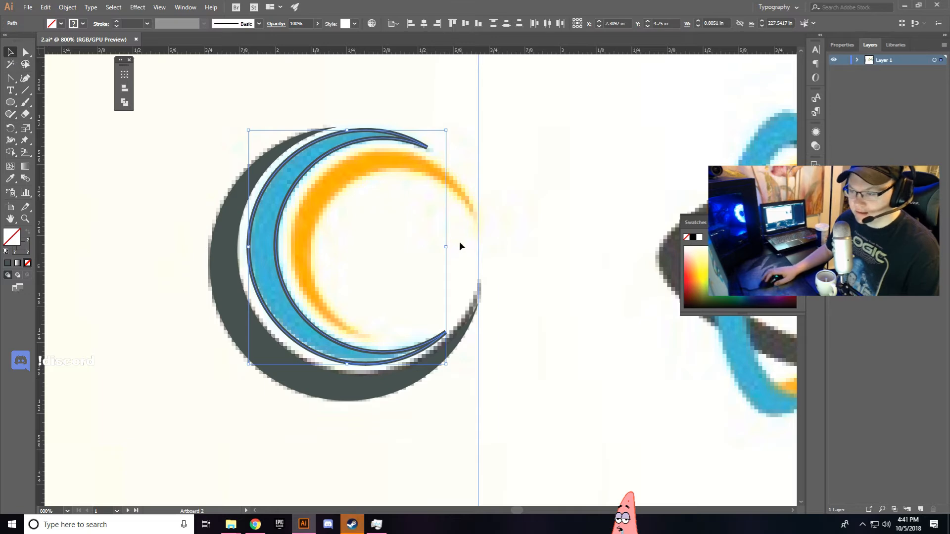
# Fill the outlined crescent solid with the blue sampled from the reference and realign it over the blue reference crescent.
pyautogui.click(372, 250)
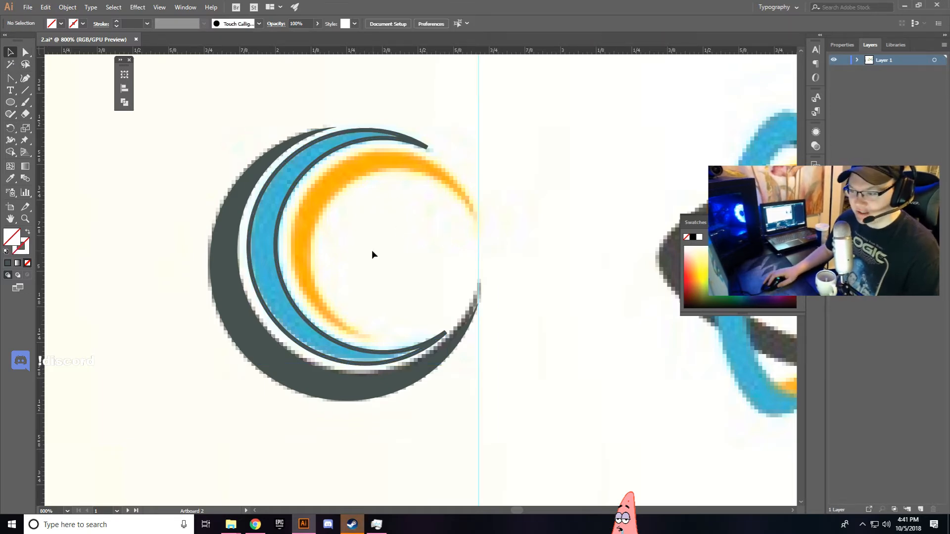
pyautogui.click(276, 233)
pyautogui.hotkey('shift', 'x')
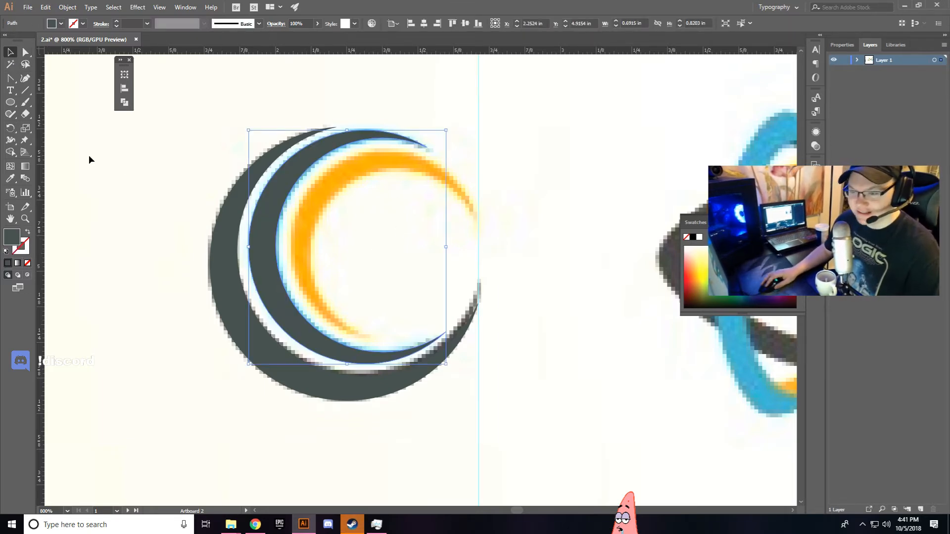
pyautogui.moveTo(258, 228); pyautogui.dragTo(267, 228)
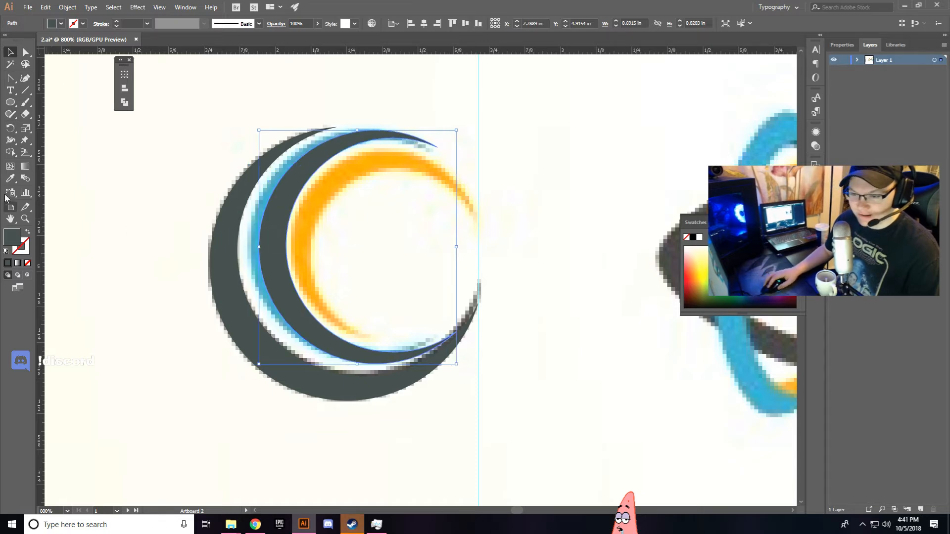
pyautogui.click(11, 179)
pyautogui.click(259, 247)
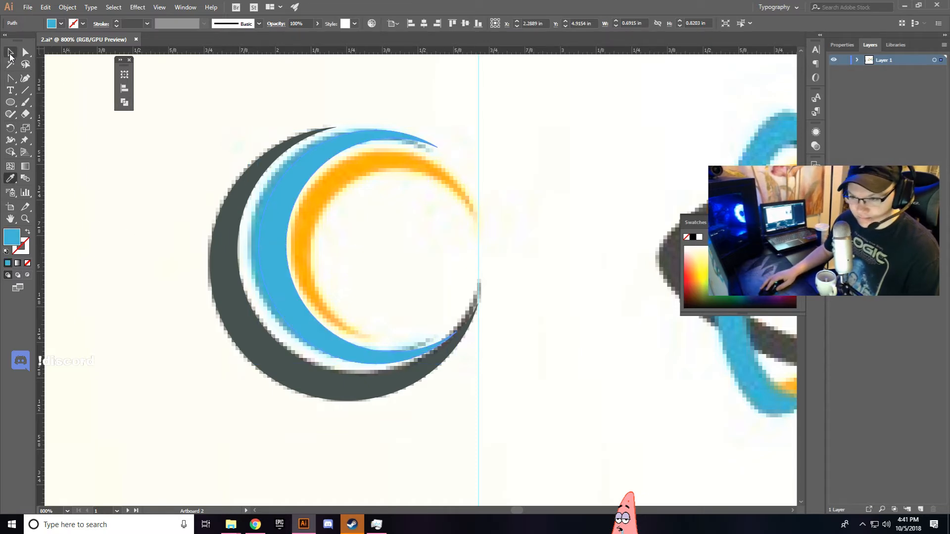
pyautogui.click(10, 51)
pyautogui.moveTo(298, 214); pyautogui.dragTo(262, 232)
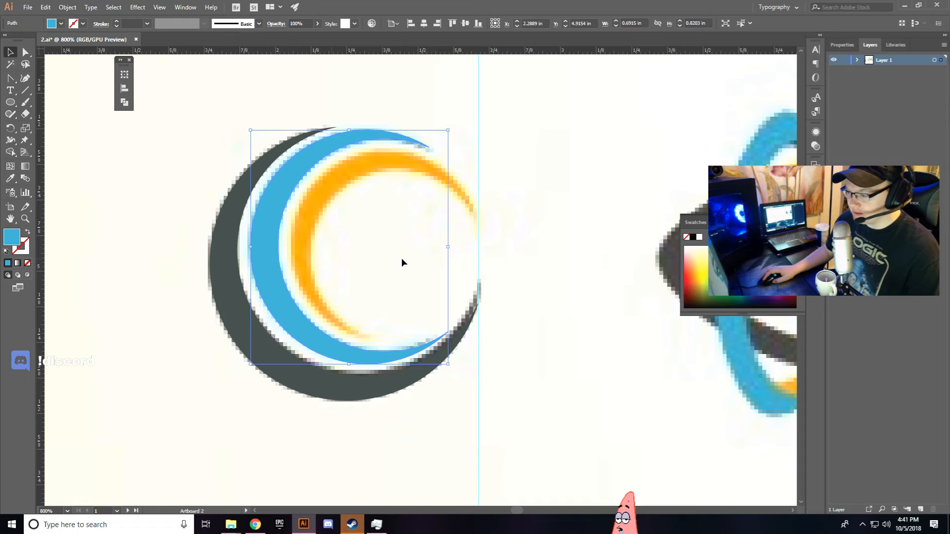
pyautogui.click(434, 248)
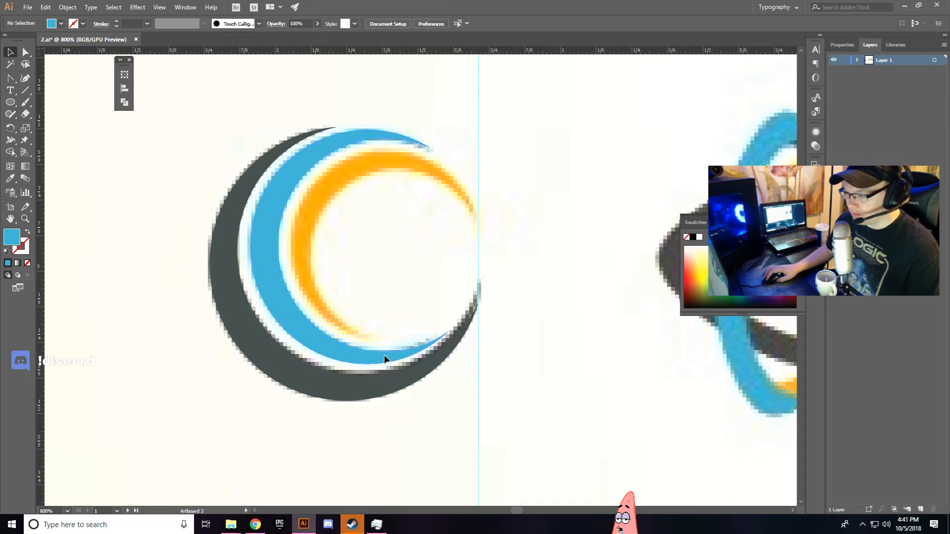
# Draw a circle about 0.68 in wide, make it an unfilled outline and fit it to the orange crescent's outer edge.
pyautogui.click(10, 102)
pyautogui.moveTo(391, 245); pyautogui.dragTo(488, 290)
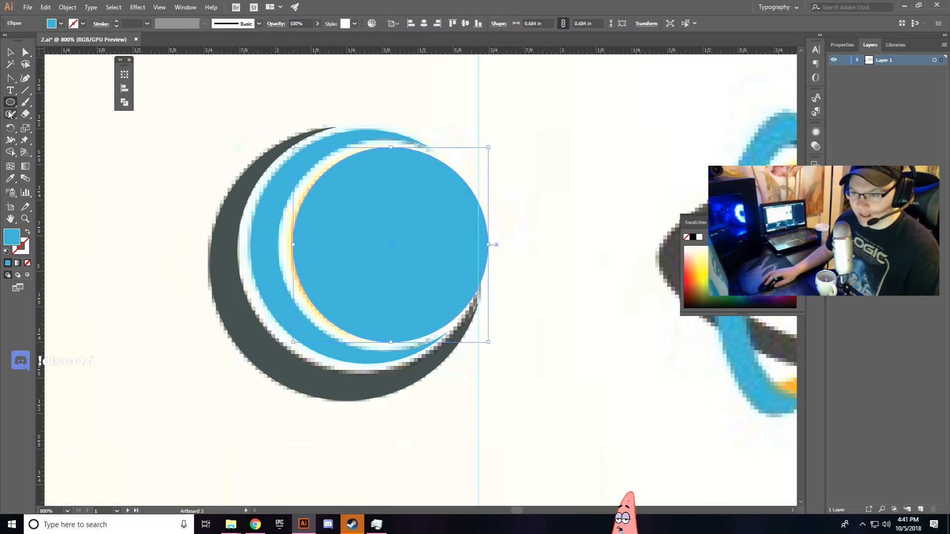
pyautogui.press('v')
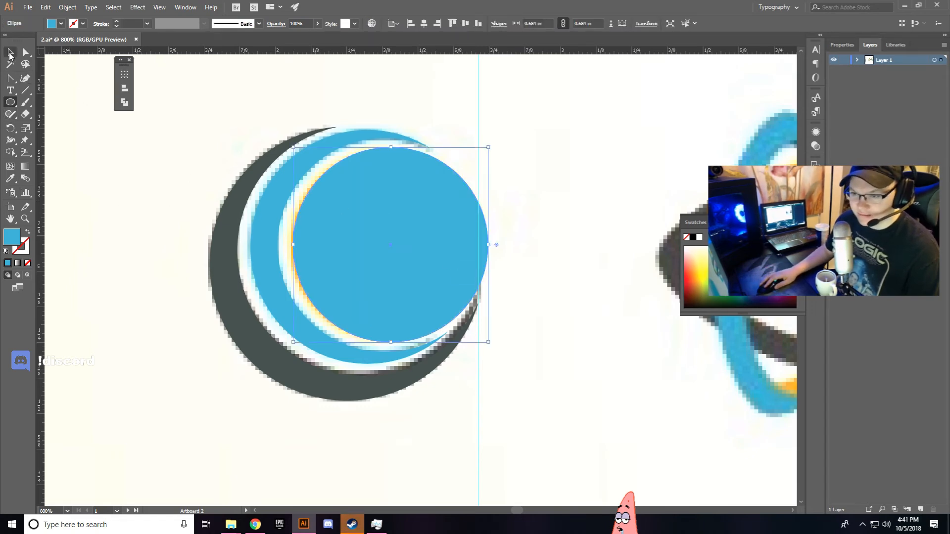
pyautogui.moveTo(339, 240); pyautogui.dragTo(337, 239)
pyautogui.hotkey('shift', 'x')
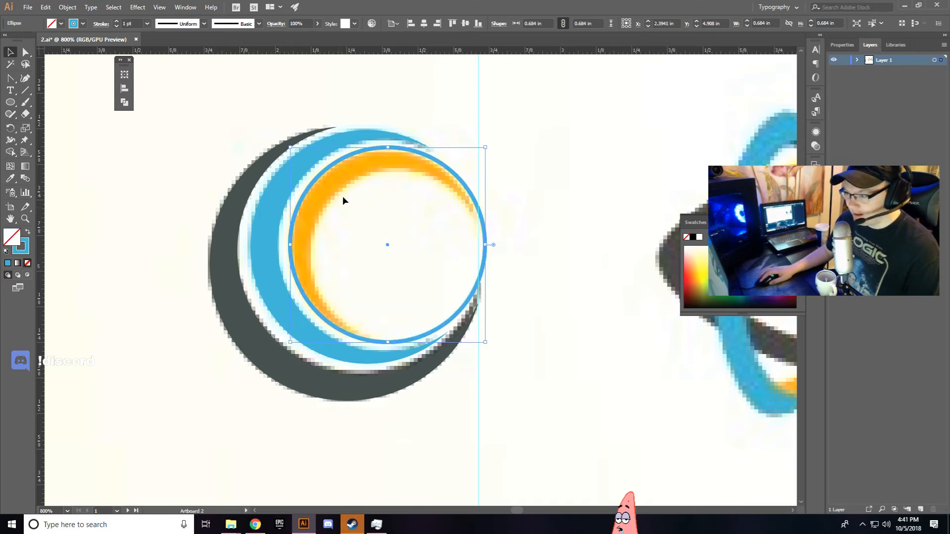
pyautogui.moveTo(389, 147); pyautogui.dragTo(390, 150)
# Duplicate the orange crescent's outline circle, scale the copy to about 0.61 in and align it with the crescent's inner edge.
pyautogui.moveTo(306, 213); pyautogui.dragTo(320, 212)
pyautogui.moveTo(406, 149); pyautogui.dragTo(405, 167)
pyautogui.moveTo(345, 190); pyautogui.dragTo(339, 190)
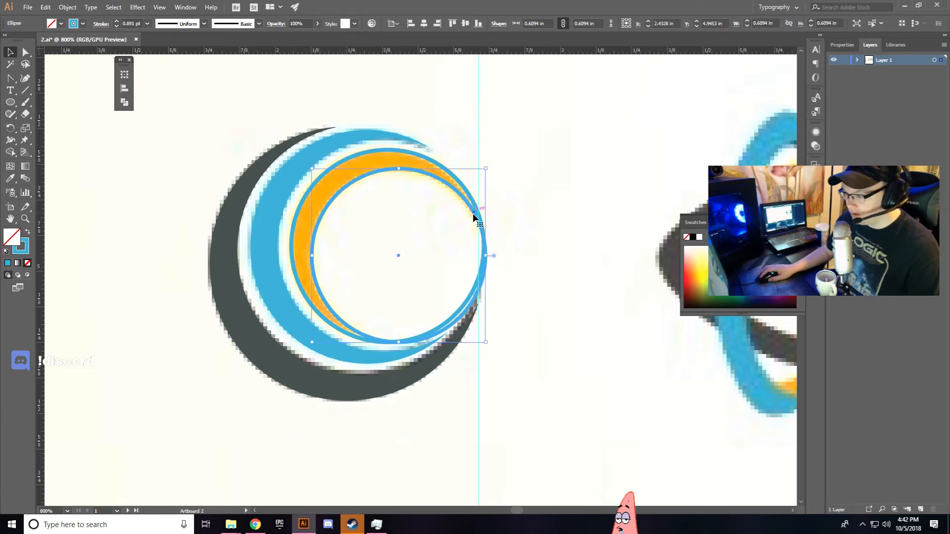
# Select both orange-crescent circles and remove their inner and right-hand areas with Shape Builder, leaving the crescent outline.
pyautogui.click(445, 182)
pyautogui.click(447, 173)
pyautogui.moveTo(447, 172); pyautogui.dragTo(464, 174)
pyautogui.moveTo(508, 188)
pyautogui.mouseDown()
pyautogui.moveTo(519, 185)
pyautogui.moveTo(441, 272)
pyautogui.moveTo(559, 285)
pyautogui.mouseUp()
pyautogui.hotkey('shift', 'm')
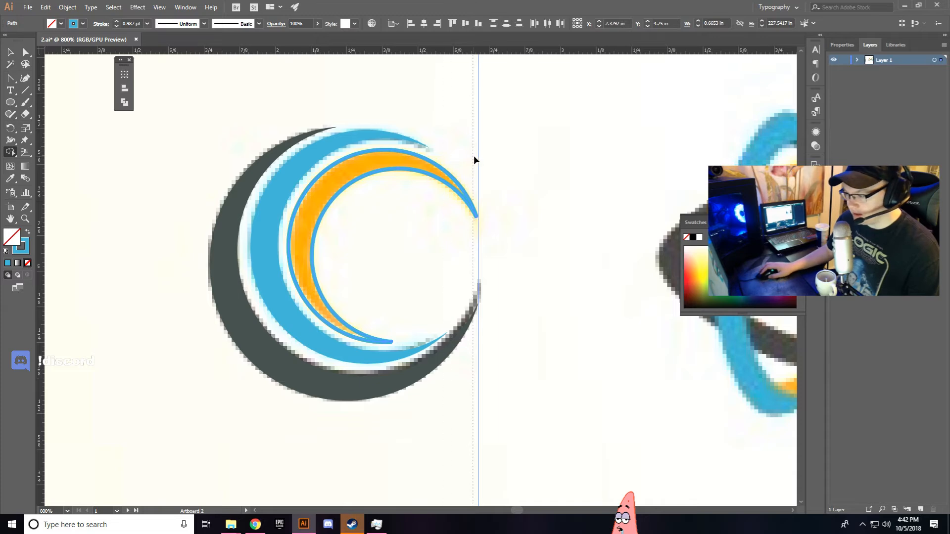
pyautogui.hscroll(-3, 41, 163)
pyautogui.hscroll(3, 42, 164)
pyautogui.press('v')
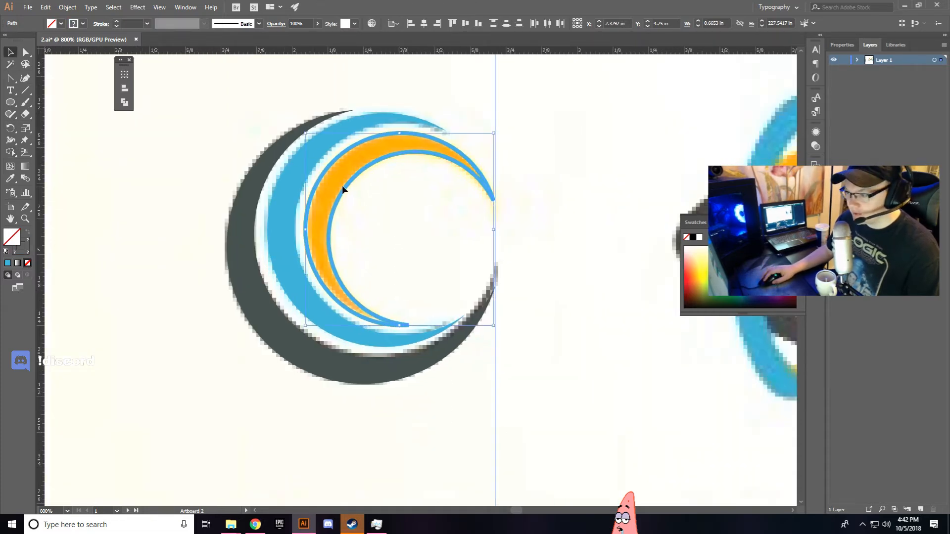
pyautogui.click(170, 256)
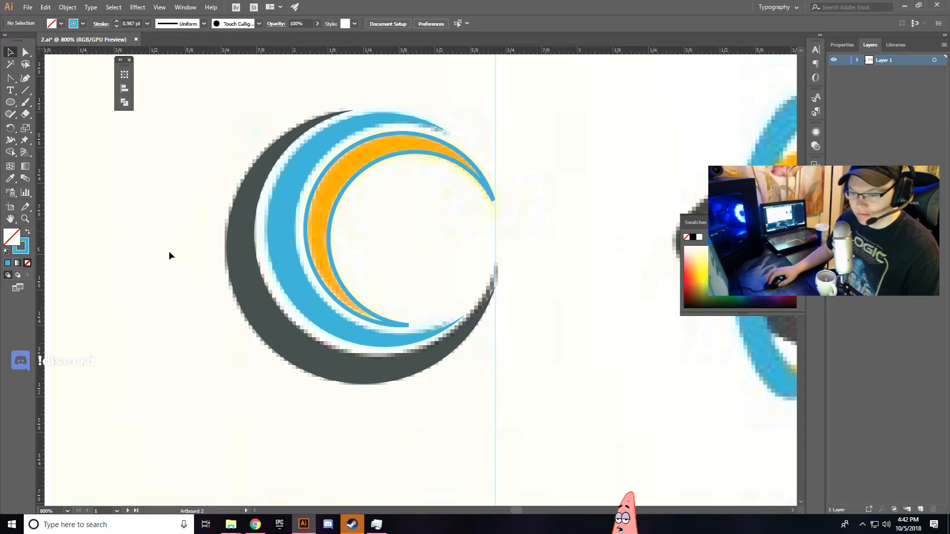
# Fill the inner crescent solid with the orange sampled from the reference and realign it over the orange reference crescent.
pyautogui.click(350, 181)
pyautogui.click(27, 232)
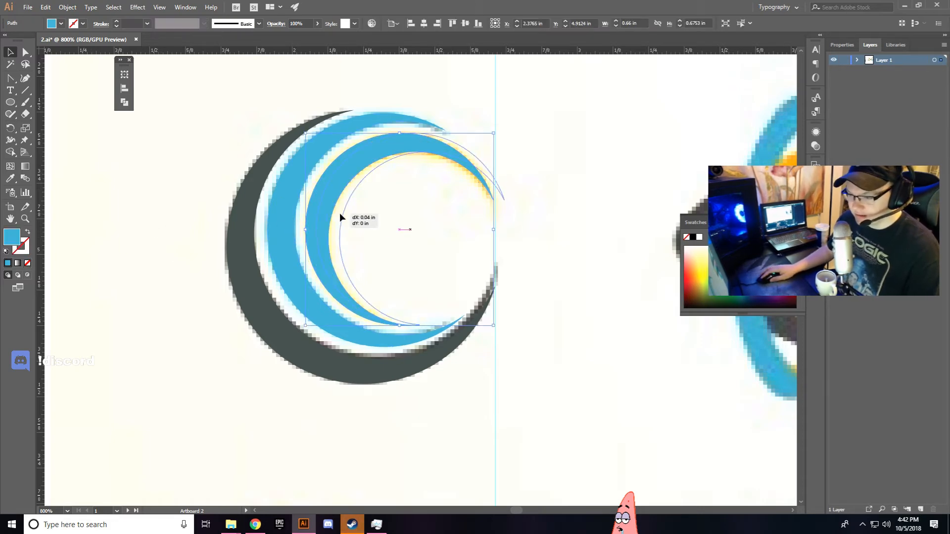
pyautogui.moveTo(328, 216); pyautogui.dragTo(350, 216)
pyautogui.click(11, 179)
pyautogui.click(321, 210)
pyautogui.click(10, 51)
pyautogui.moveTo(343, 188); pyautogui.dragTo(326, 189)
# Move the three redrawn crescents together from the reference sheet onto the narrow artboard.
pyautogui.scroll(-3, 331, 195)
pyautogui.moveTo(270, 169); pyautogui.dragTo(391, 258)
pyautogui.moveTo(332, 234); pyautogui.dragTo(191, 233)
pyautogui.moveTo(210, 199); pyautogui.dragTo(241, 238)
pyautogui.click(234, 194)
pyautogui.scroll(4, 216, 275)
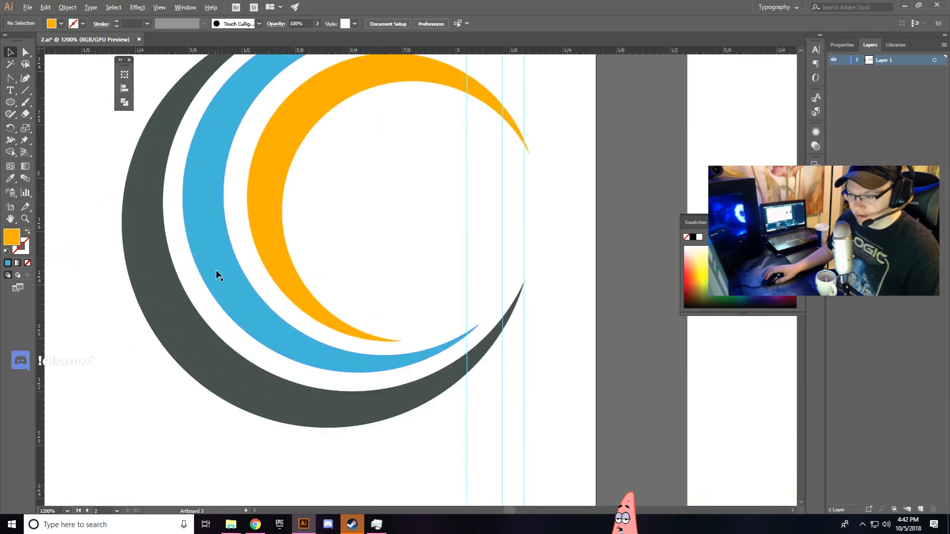
# Nudge the blue crescent slightly between the dark and orange crescents on the narrow artboard.
pyautogui.click(202, 224)
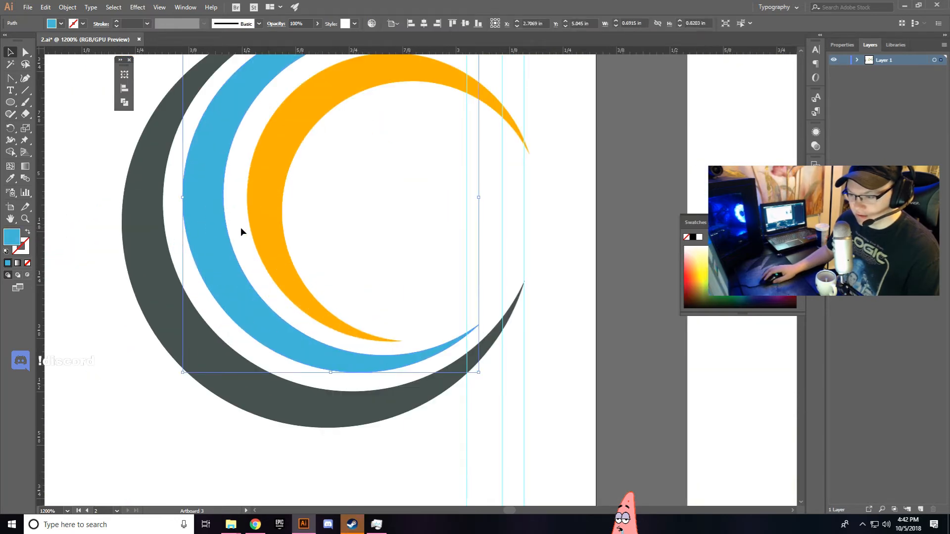
pyautogui.click(292, 216)
pyautogui.moveTo(212, 229); pyautogui.dragTo(213, 230)
pyautogui.scroll(-2, 316, 230)
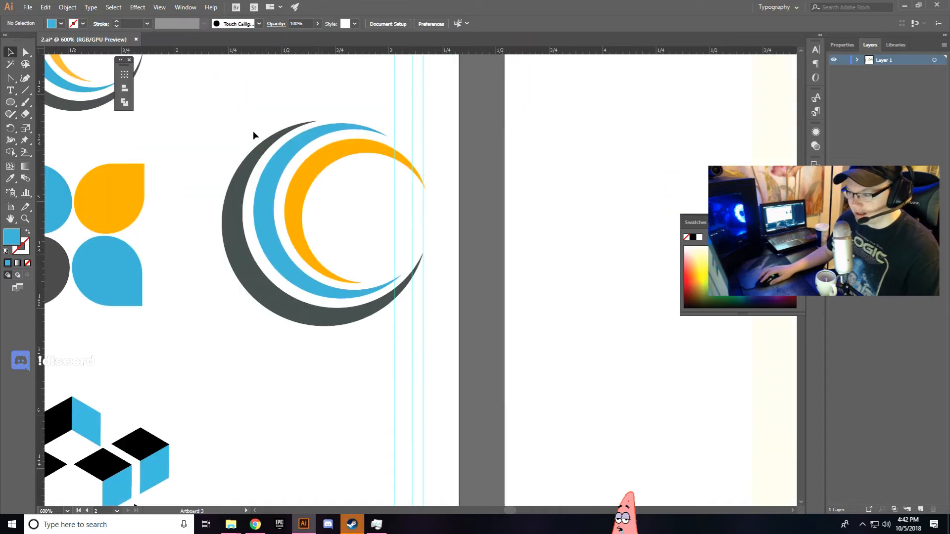
# Move all three crescents up beside the earlier crescent logo and scale them together to about 0.5 in wide.
pyautogui.click(304, 217)
pyautogui.scroll(3, 308, 250)
pyautogui.moveTo(308, 250); pyautogui.dragTo(277, 129)
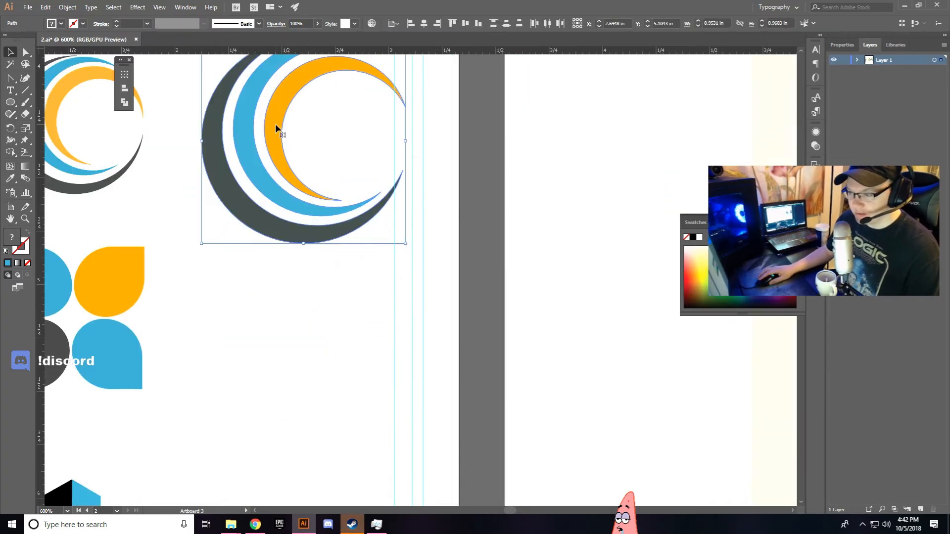
pyautogui.scroll(-6, 283, 151)
pyautogui.scroll(12, 285, 173)
pyautogui.scroll(-2, 283, 198)
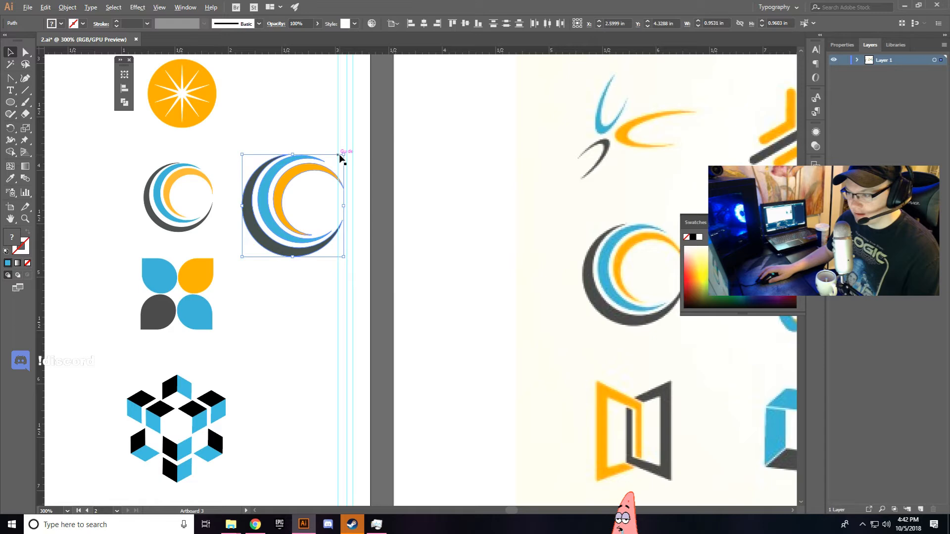
pyautogui.moveTo(343, 156); pyautogui.dragTo(319, 179)
pyautogui.scroll(3, 256, 194)
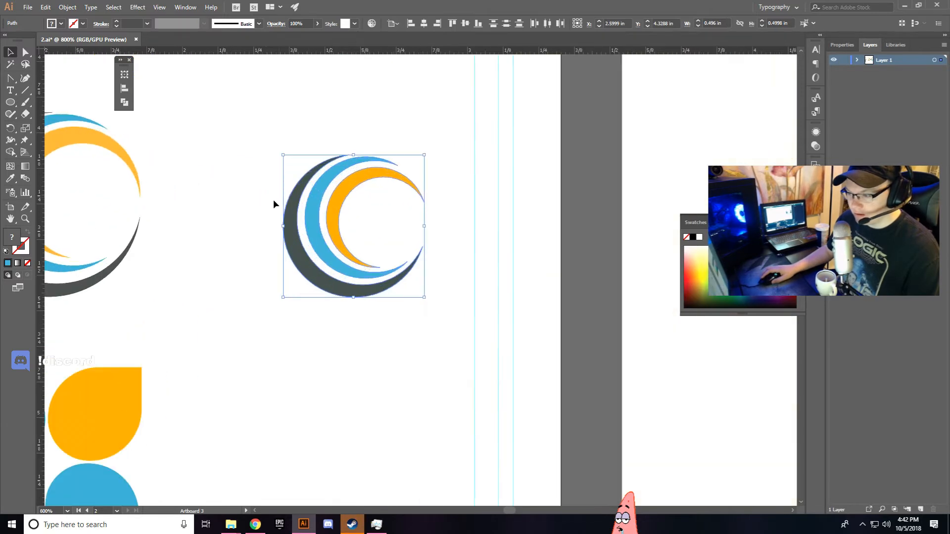
# Reposition the new triple-crescent logo closer to the earlier version and enlarge it slightly.
pyautogui.click(115, 148)
pyautogui.press('space')
pyautogui.moveTo(254, 210); pyautogui.dragTo(237, 240)
pyautogui.moveTo(273, 190); pyautogui.dragTo(380, 315)
pyautogui.moveTo(321, 274); pyautogui.dragTo(282, 251)
pyautogui.moveTo(371, 164); pyautogui.dragTo(380, 153)
pyautogui.scroll(-4, 366, 212)
pyautogui.click(343, 275)
pyautogui.scroll(3, 339, 198)
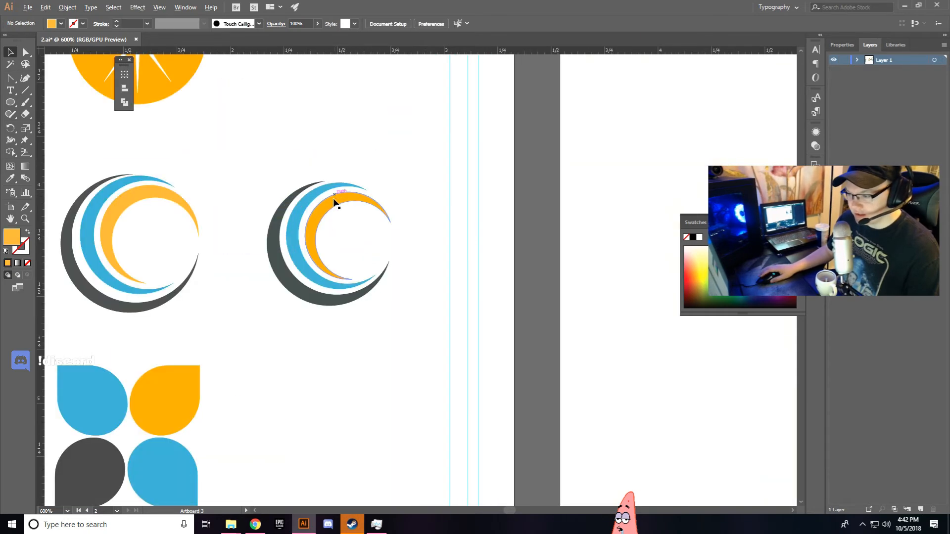
# Compare the new triple-crescent logo with the earlier version beside it and with the original on the reference sheet.
pyautogui.scroll(-4, 321, 247)
pyautogui.press('space')
pyautogui.moveTo(541, 295); pyautogui.dragTo(293, 277)
pyautogui.scroll(3, 288, 263)
pyautogui.press('space')
pyautogui.moveTo(49, 246); pyautogui.dragTo(390, 238)
pyautogui.moveTo(213, 215); pyautogui.dragTo(60, 221)
pyautogui.moveTo(137, 218); pyautogui.dragTo(362, 240)
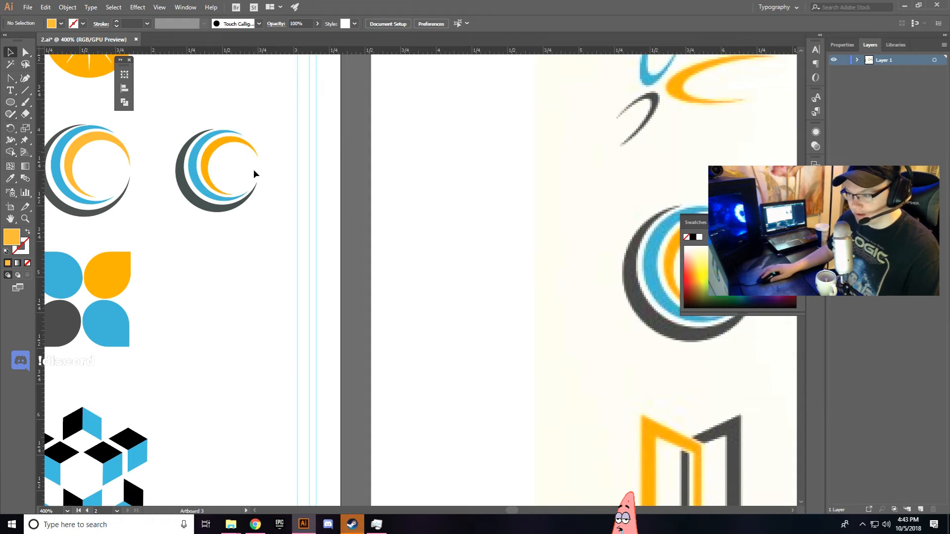
pyautogui.press('space')
pyautogui.moveTo(321, 160); pyautogui.dragTo(337, 177)
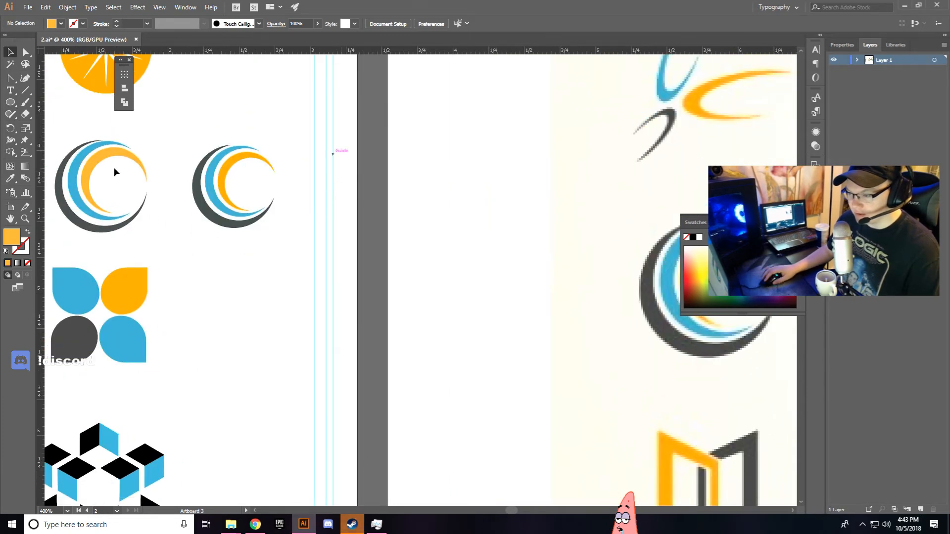
pyautogui.moveTo(414, 214); pyautogui.dragTo(512, 210)
pyautogui.moveTo(200, 166); pyautogui.dragTo(250, 170)
pyautogui.moveTo(205, 137); pyautogui.dragTo(310, 247)
pyautogui.click(323, 222)
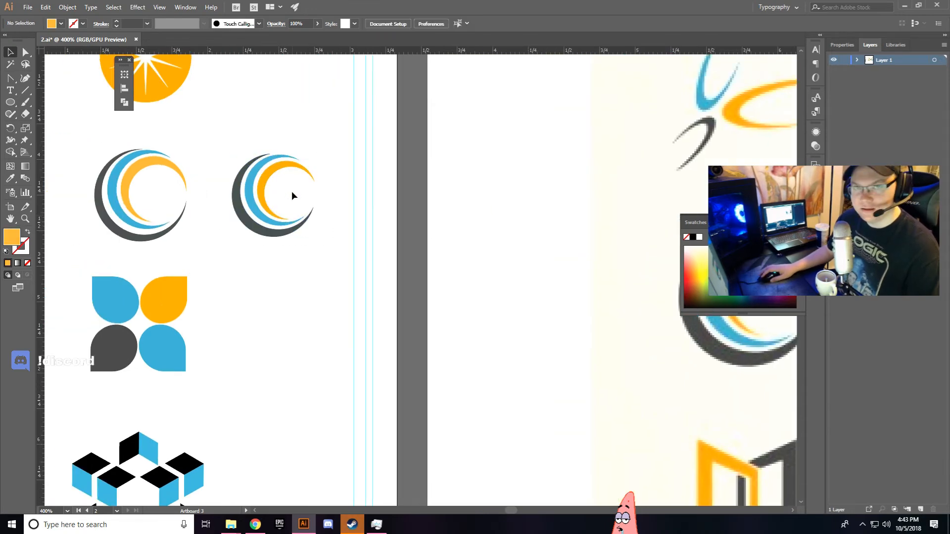
# Look over the column of redrawn logos and find the orange raised-arms figure logo on the reference sheet.
pyautogui.press('space')
pyautogui.moveTo(333, 193); pyautogui.dragTo(445, 355)
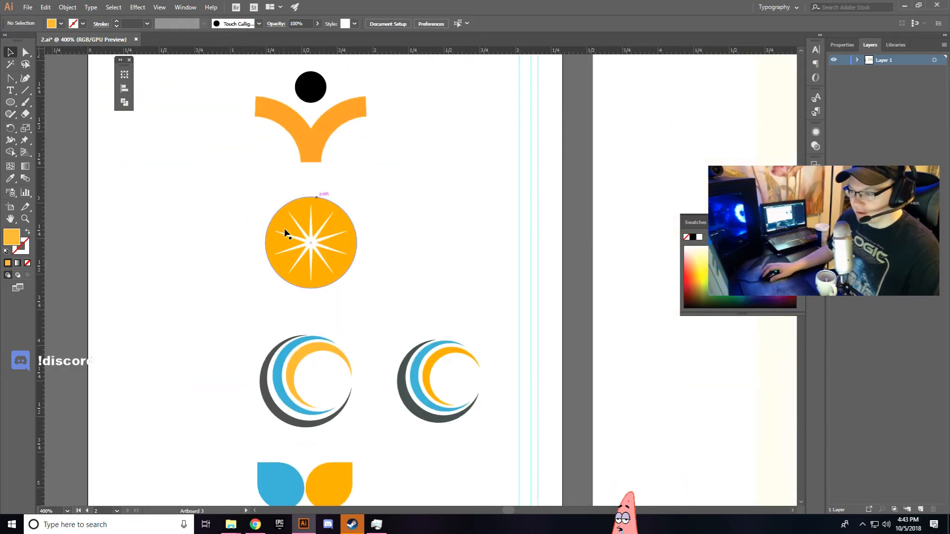
pyautogui.moveTo(369, 236); pyautogui.dragTo(360, 308)
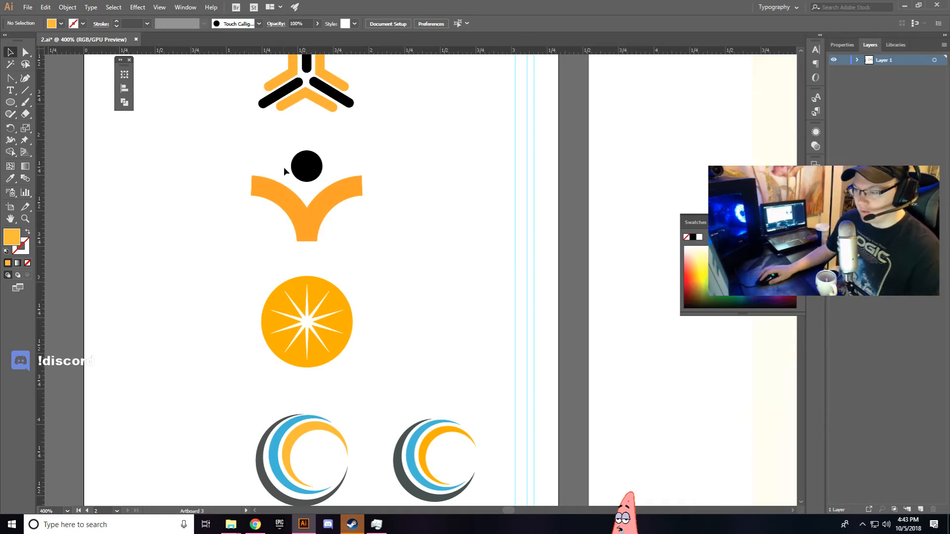
pyautogui.moveTo(438, 260); pyautogui.dragTo(209, 211)
pyautogui.moveTo(543, 223); pyautogui.dragTo(204, 198)
pyautogui.moveTo(453, 183); pyautogui.dragTo(291, 233)
pyautogui.scroll(-3, 340, 216)
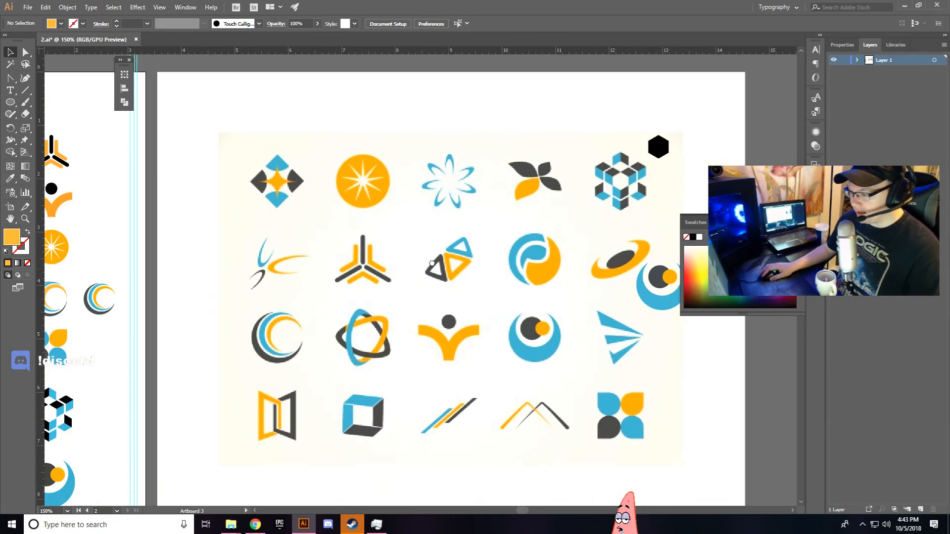
pyautogui.moveTo(448, 269); pyautogui.dragTo(331, 217)
pyautogui.scroll(2, 340, 299)
pyautogui.moveTo(264, 265); pyautogui.dragTo(296, 228)
pyautogui.scroll(2, 365, 247)
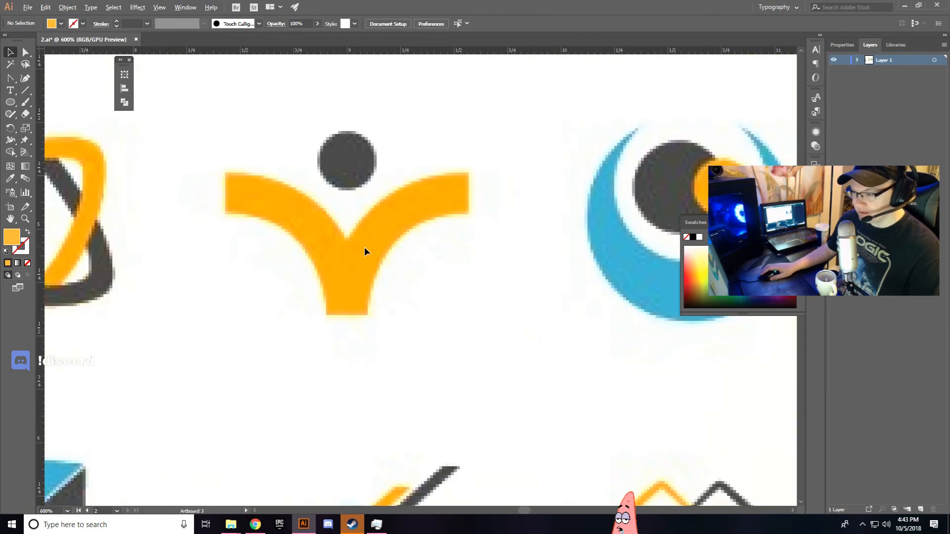
# Draw a circle about 1.1 in wide, make it an unfilled outline and place it along the figure logo's right arm.
pyautogui.moveTo(271, 184); pyautogui.dragTo(317, 206)
pyautogui.moveTo(10, 102); pyautogui.dragTo(38, 128)
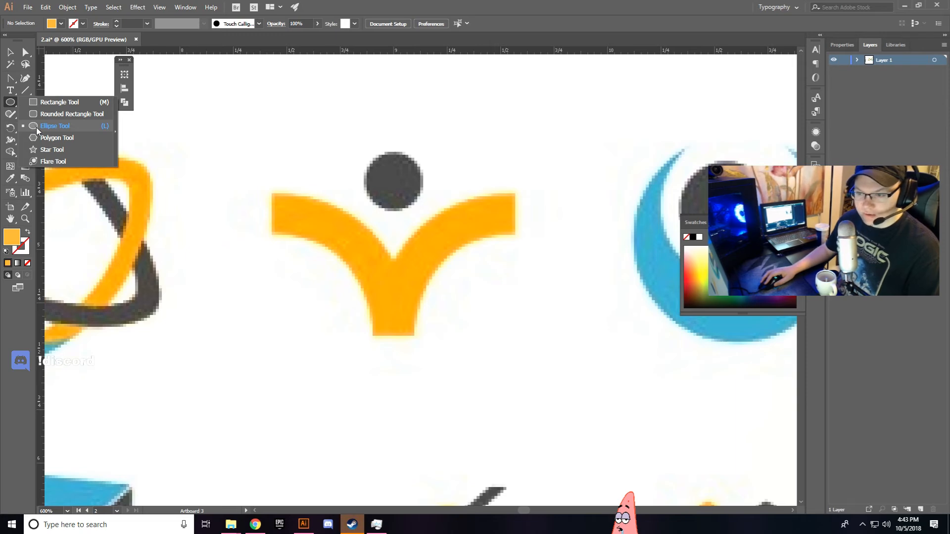
pyautogui.moveTo(37, 130); pyautogui.dragTo(37, 130)
pyautogui.moveTo(484, 302); pyautogui.dragTo(602, 357)
pyautogui.hotkey('shift', 'x')
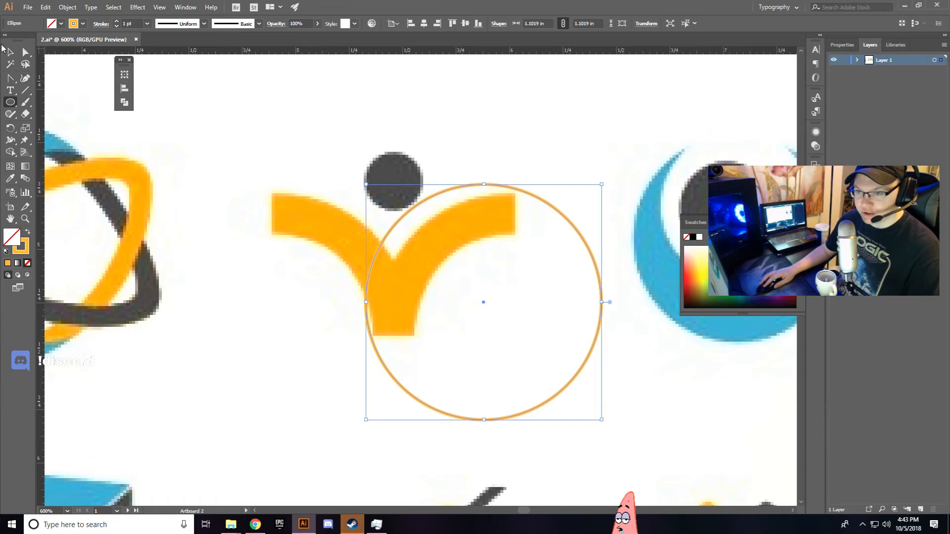
pyautogui.press('v')
pyautogui.moveTo(366, 213); pyautogui.dragTo(380, 242)
# Scale the outline circle to about 1.08 in and fit its arc to the middle of the figure's right arm.
pyautogui.moveTo(33, 40); pyautogui.dragTo(34, 55)
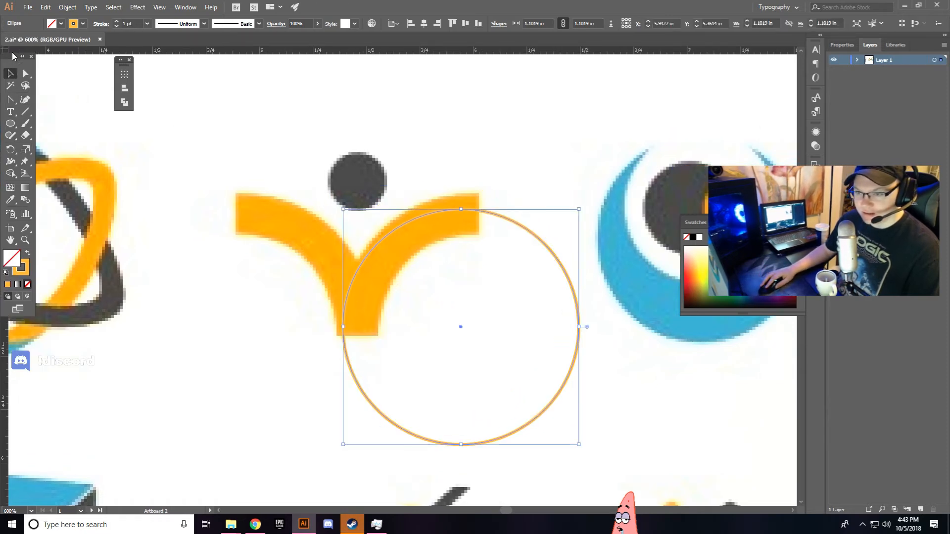
pyautogui.moveTo(366, 238); pyautogui.dragTo(337, 192)
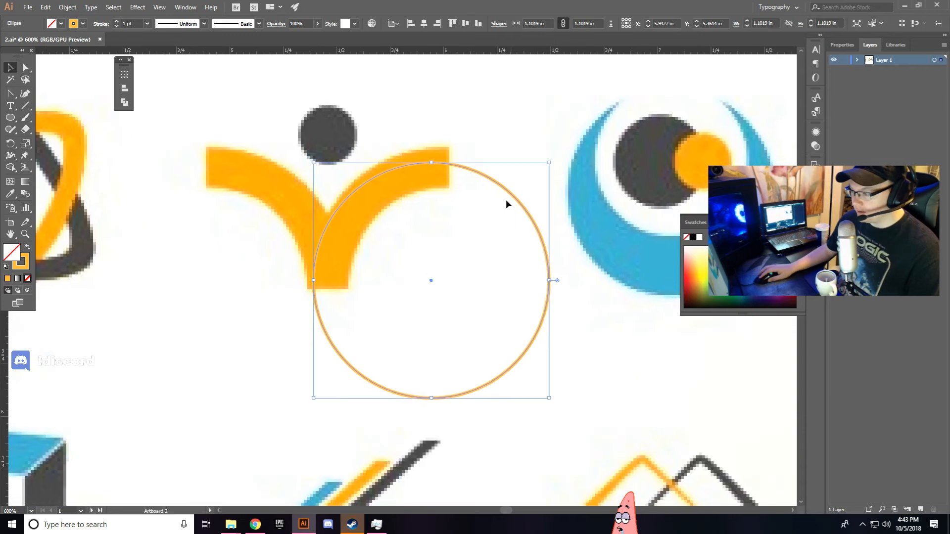
pyautogui.moveTo(514, 195); pyautogui.dragTo(526, 195)
pyautogui.moveTo(447, 163); pyautogui.dragTo(445, 167)
# Duplicate the outline circle onto the figure's left arm so both circles touch at the middle of the stem.
pyautogui.moveTo(514, 190); pyautogui.dragTo(283, 185)
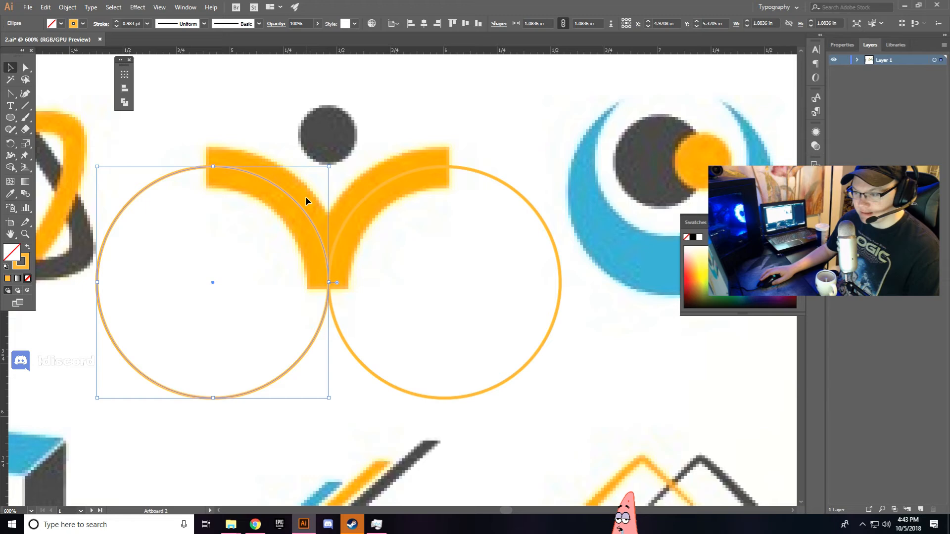
pyautogui.moveTo(201, 126); pyautogui.dragTo(450, 286)
pyautogui.click(423, 230)
# Draw an unfilled rectangle about 1.16 by 0.67 in enclosing the figure logo's arms and stem, ending at the stem's base.
pyautogui.press('l')
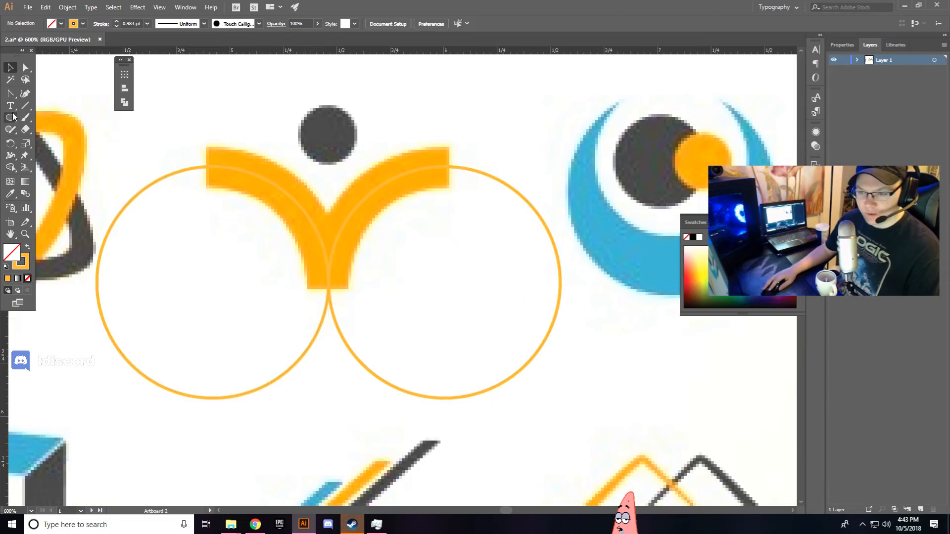
pyautogui.moveTo(16, 121); pyautogui.dragTo(47, 118)
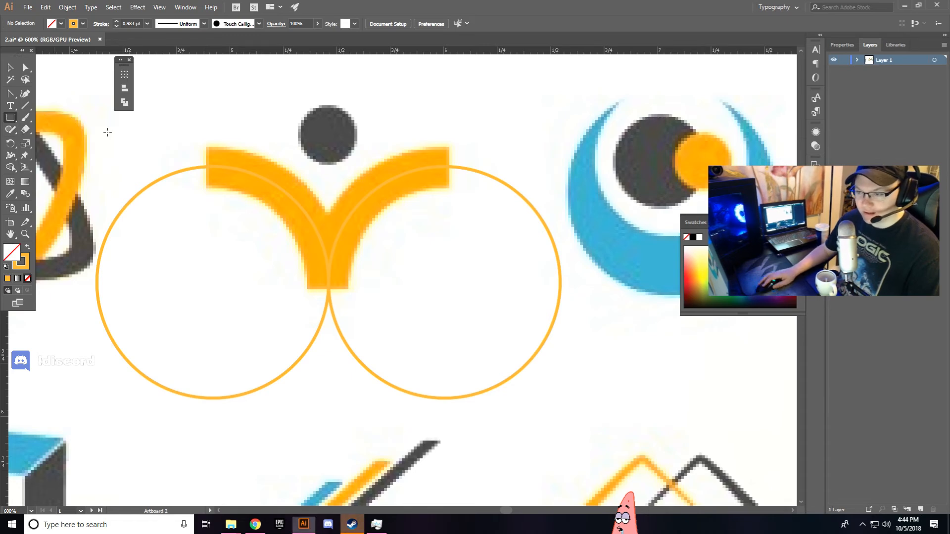
pyautogui.moveTo(204, 147)
pyautogui.mouseDown()
pyautogui.moveTo(470, 251)
pyautogui.moveTo(451, 290)
pyautogui.mouseUp()
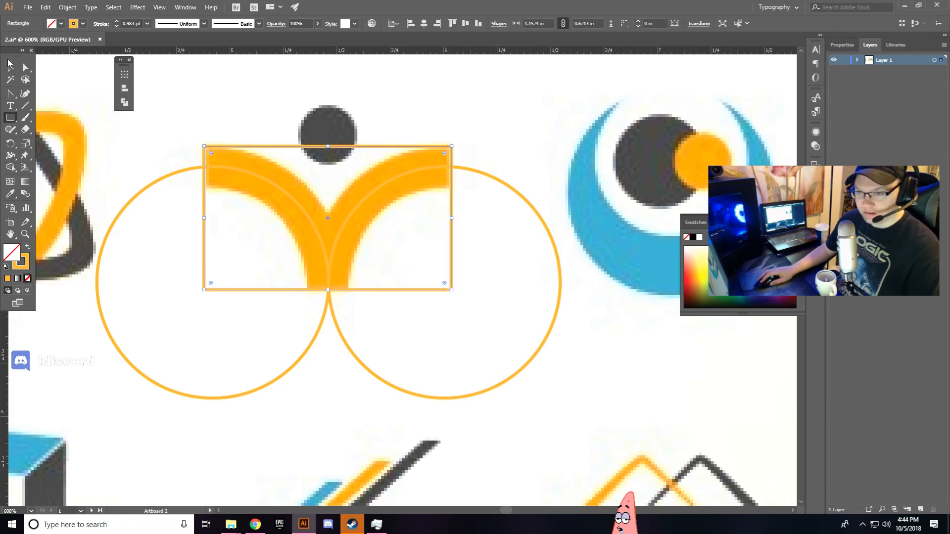
# Trim the rectangle and both circles with Shape Builder, keeping only the two arcs along the figure's arms.
pyautogui.click(11, 69)
pyautogui.moveTo(168, 113); pyautogui.dragTo(517, 346)
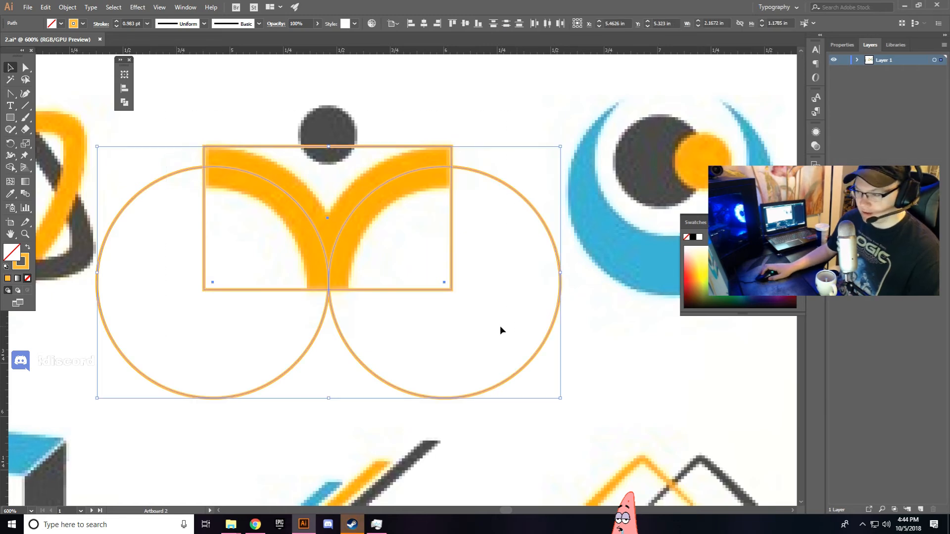
pyautogui.hotkey('shift', 'm')
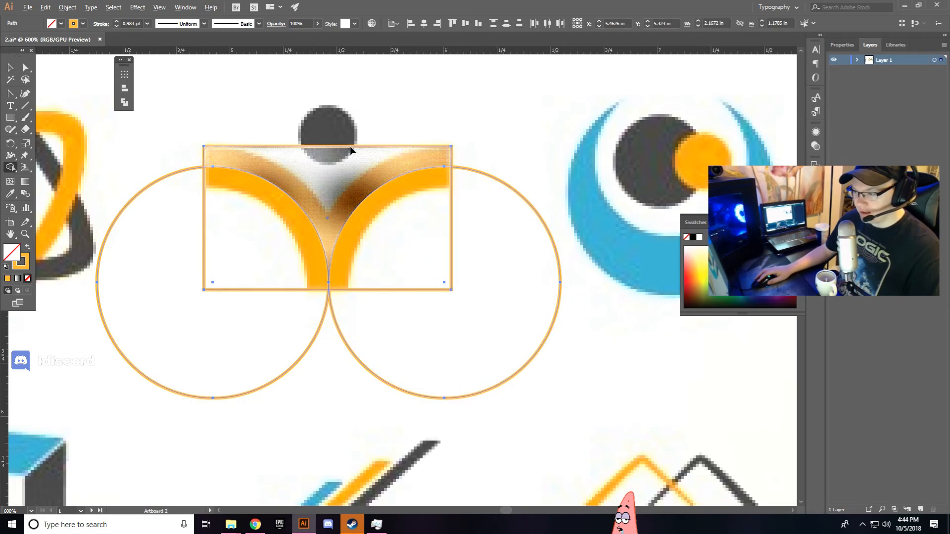
pyautogui.keyDown('alt'); pyautogui.click(335, 151); pyautogui.keyUp('alt')
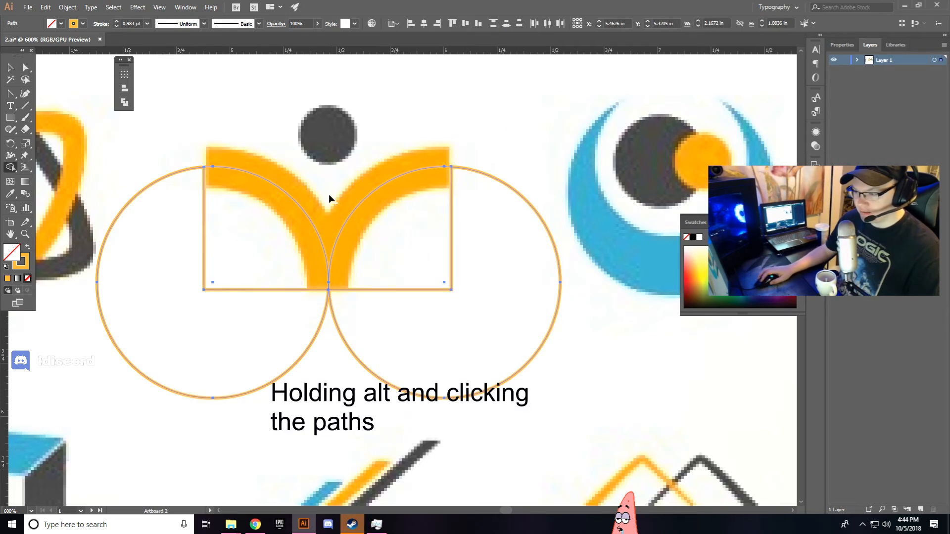
pyautogui.keyDown('alt'); pyautogui.click(185, 173); pyautogui.keyUp('alt')
pyautogui.keyDown('alt'); pyautogui.click(204, 213); pyautogui.keyUp('alt')
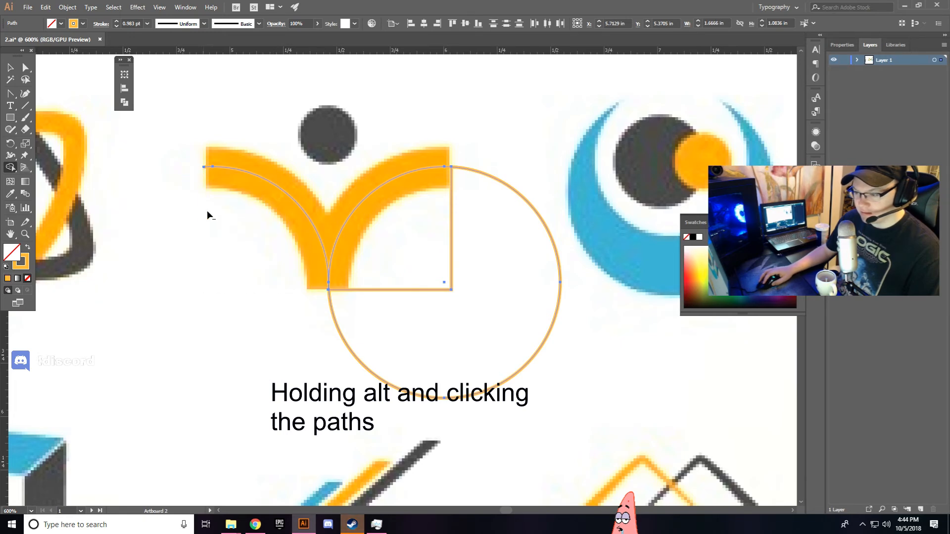
pyautogui.keyDown('alt'); pyautogui.click(345, 344); pyautogui.keyUp('alt')
pyautogui.keyDown('alt'); pyautogui.click(387, 292); pyautogui.keyUp('alt')
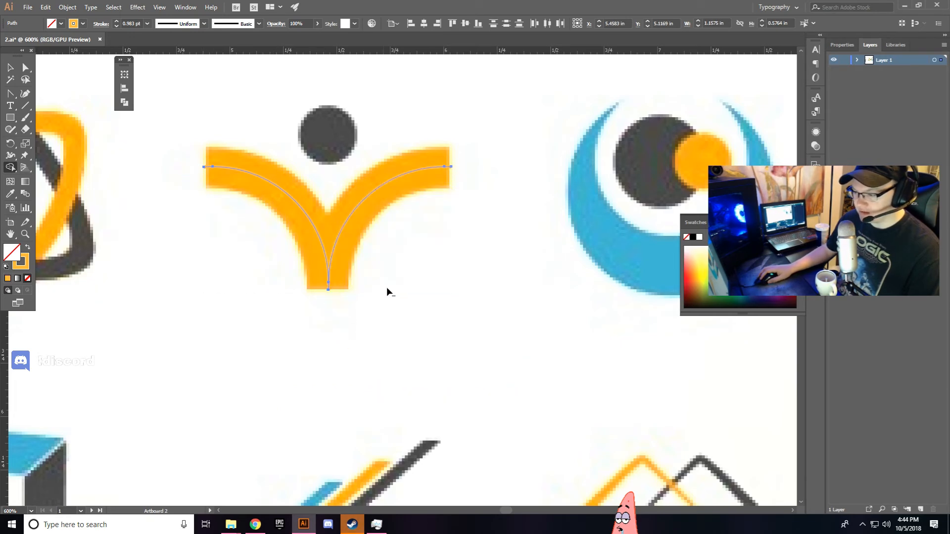
# Thicken the two arm arcs to a 13 pt stroke to match the width of the reference arms.
pyautogui.scroll(-2, 291, 194)
pyautogui.scroll(2, 322, 197)
pyautogui.scroll(-2, 322, 197)
pyautogui.press('v')
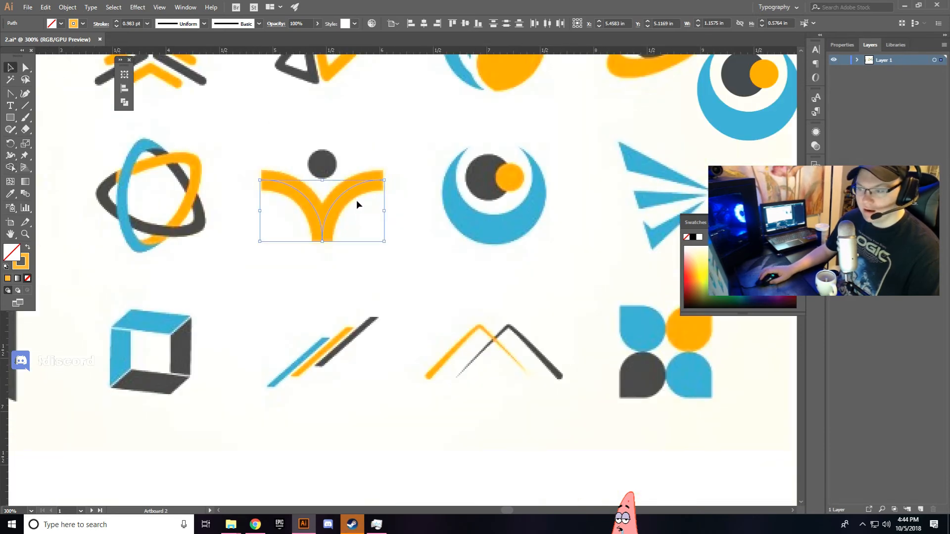
pyautogui.scroll(1, 334, 205)
pyautogui.scroll(1, 334, 205)
pyautogui.moveTo(257, 144); pyautogui.dragTo(343, 180)
pyautogui.scroll(1, 328, 153)
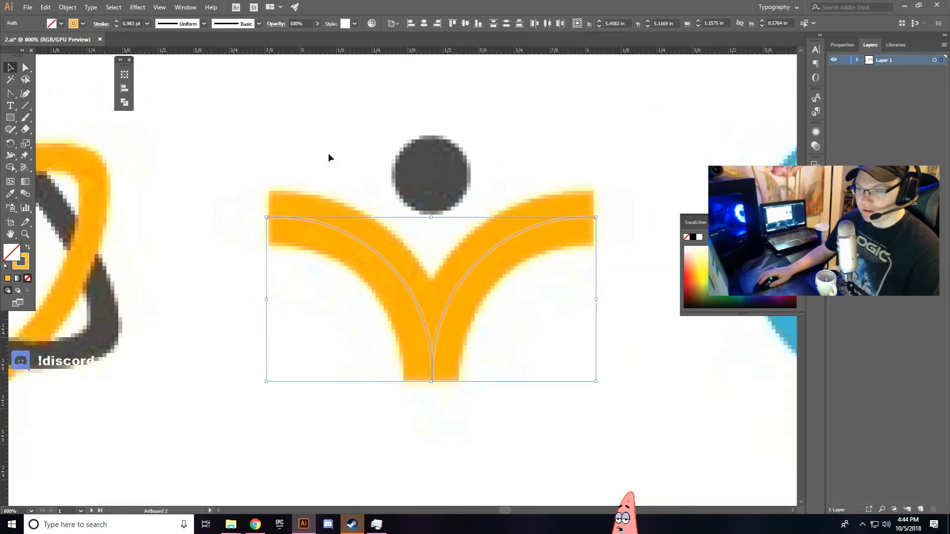
pyautogui.click(102, 23)
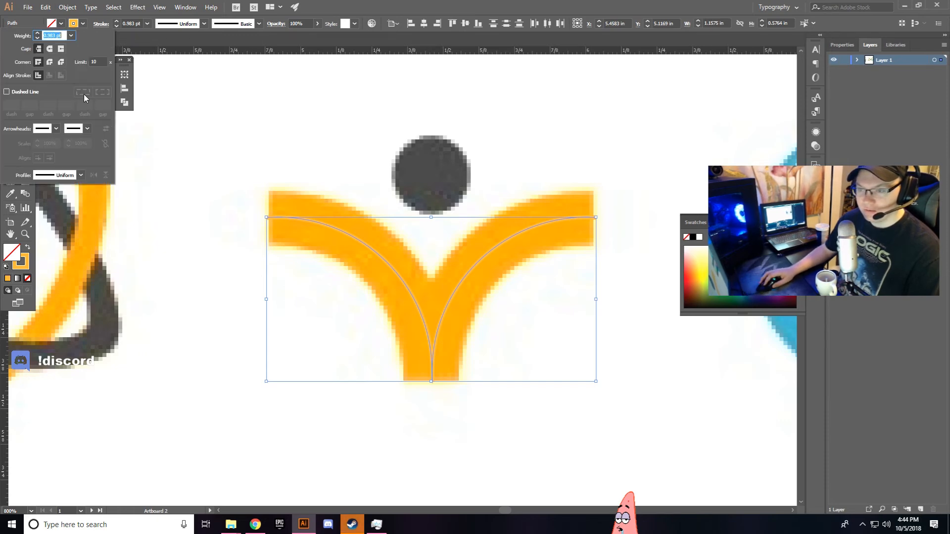
pyautogui.write('20')
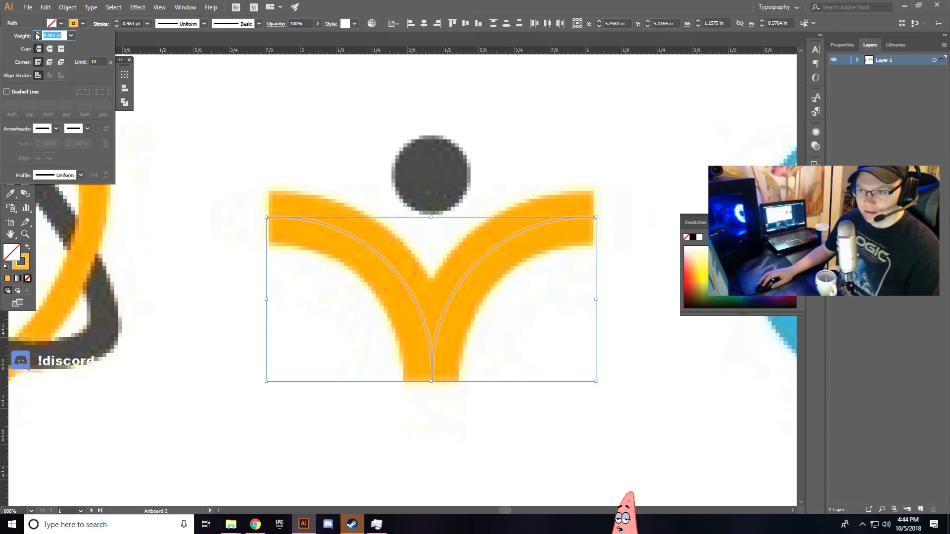
pyautogui.press('Return')
pyautogui.click(38, 38)
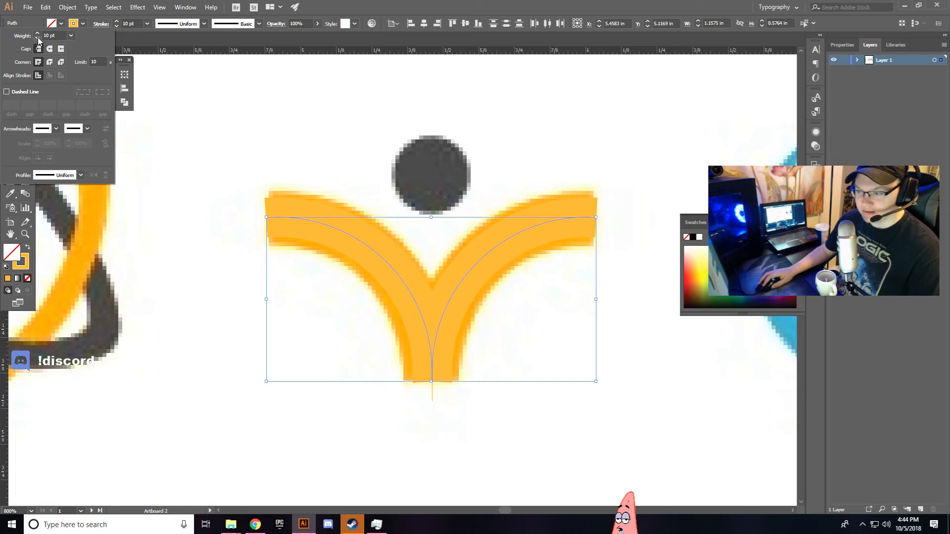
pyautogui.click(37, 33)
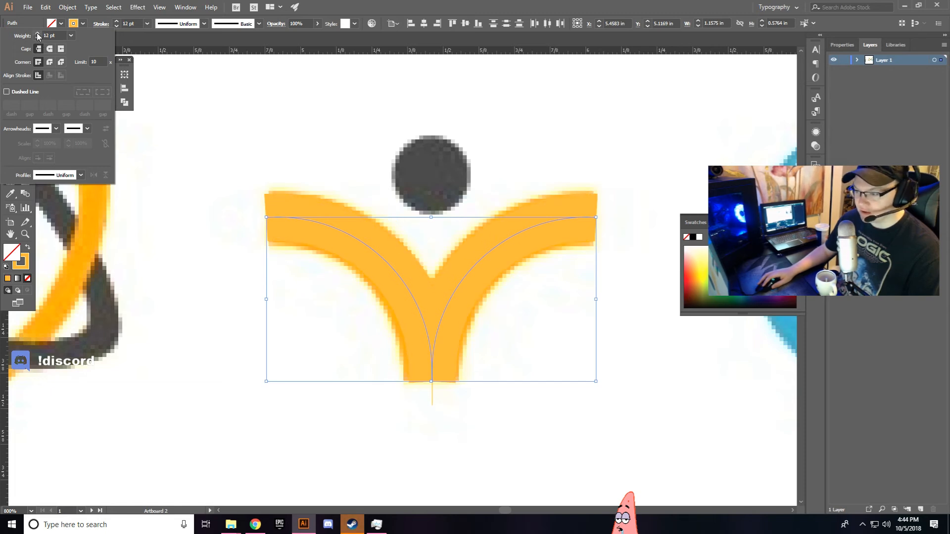
pyautogui.click(38, 33)
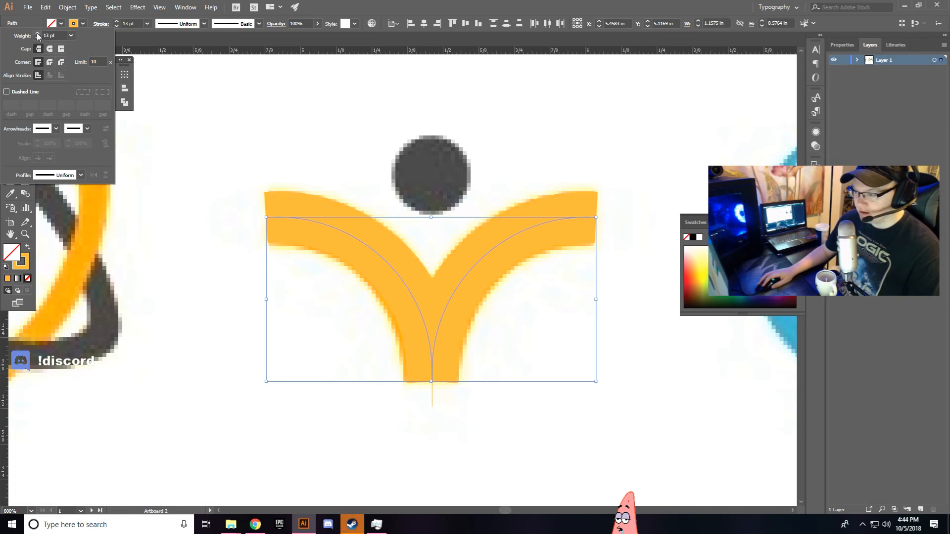
# Recolour the arcs' stroke to a deeper orange, RGB 255, 139, 0.
pyautogui.click(82, 25)
pyautogui.click(82, 24)
pyautogui.click(83, 25)
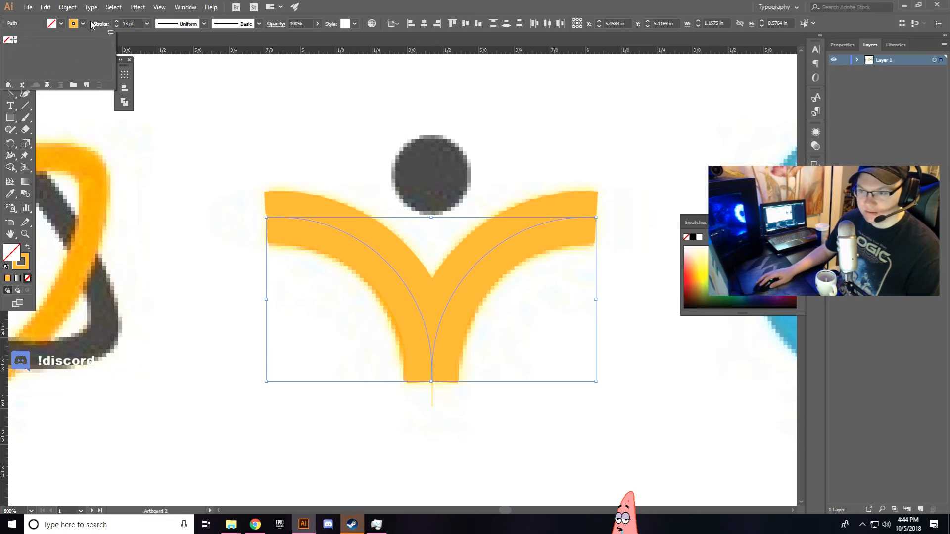
pyautogui.doubleClick(26, 264)
pyautogui.click(640, 215)
pyautogui.press('Return')
pyautogui.hotkey('ctrl', '-')
pyautogui.hotkey('ctrl', '-')
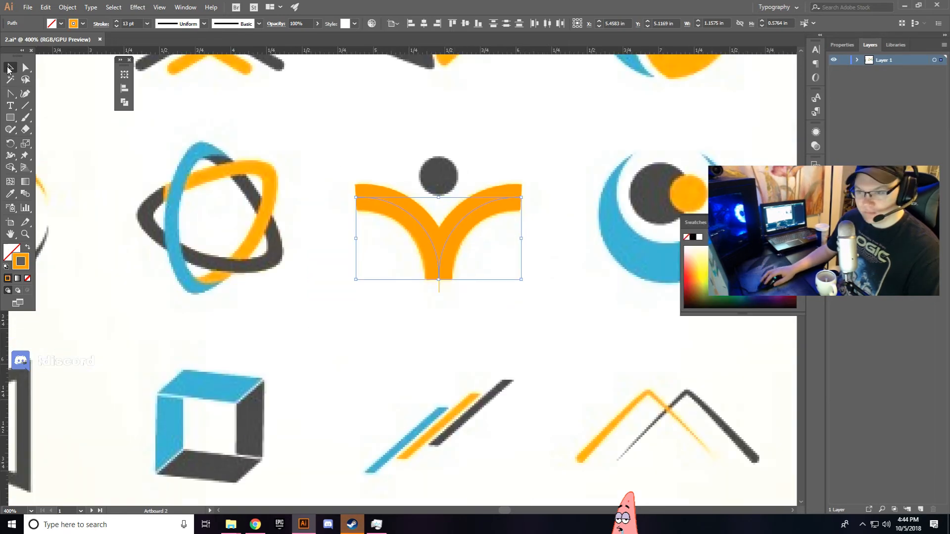
# Draw an orange-filled circle without a stroke, about 0.29 in wide, over the figure's head.
pyautogui.click(406, 152)
pyautogui.scroll(2, 431, 177)
pyautogui.moveTo(469, 182); pyautogui.dragTo(424, 188)
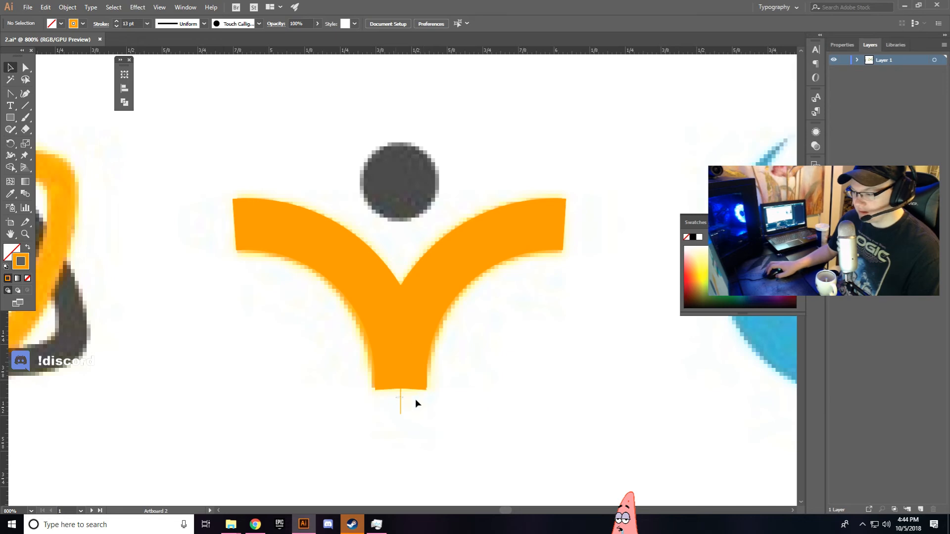
pyautogui.click(435, 354)
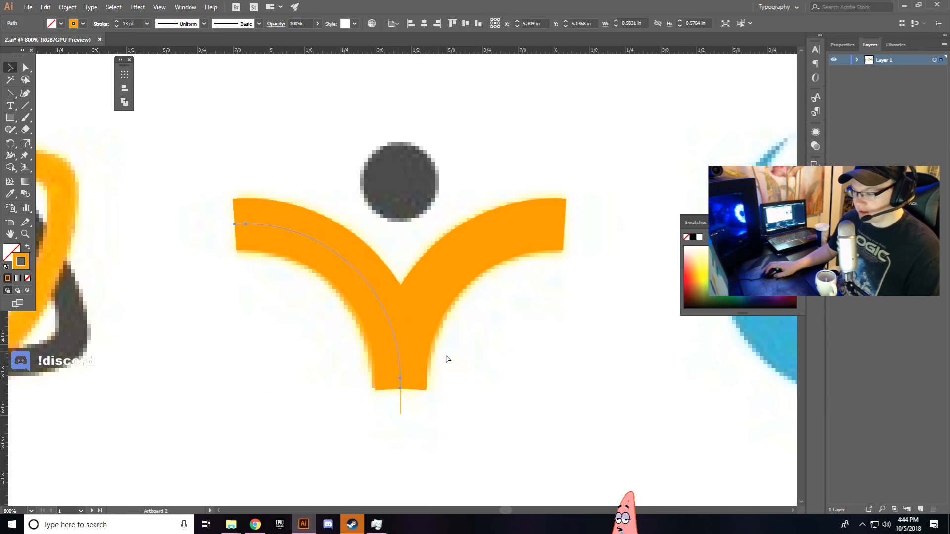
pyautogui.moveTo(11, 114); pyautogui.dragTo(50, 142)
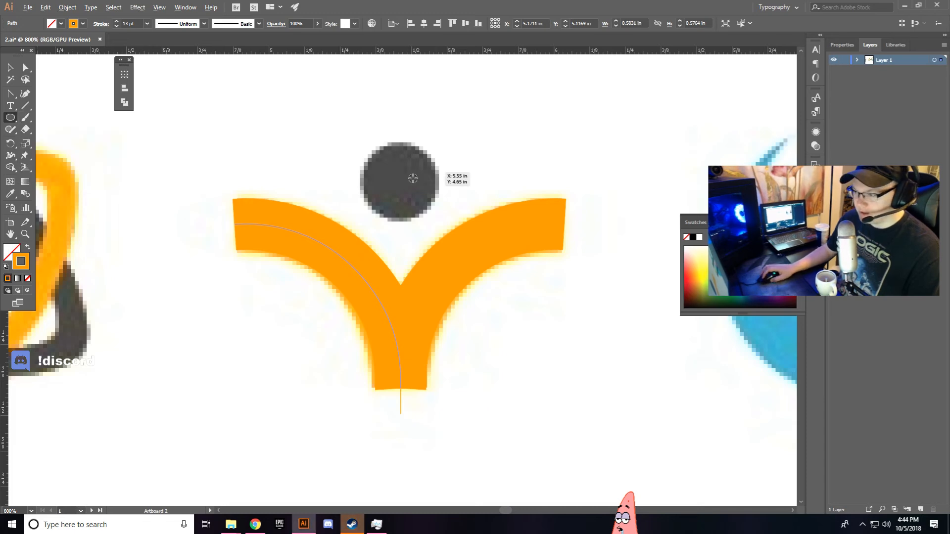
pyautogui.moveTo(400, 183)
pyautogui.mouseDown()
pyautogui.moveTo(470, 198)
pyautogui.moveTo(441, 224)
pyautogui.mouseUp()
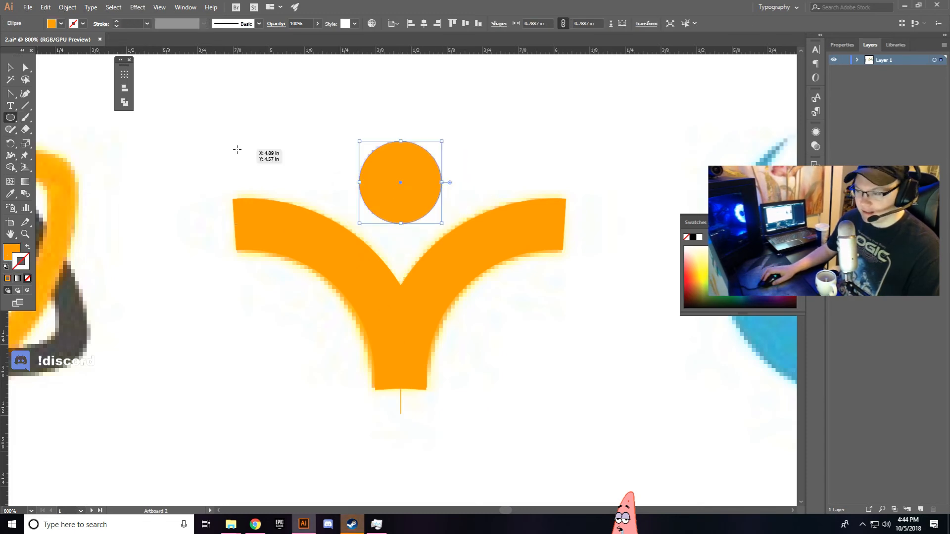
# Set the head circle's fill colour to black, 000000.
pyautogui.doubleClick(11, 251)
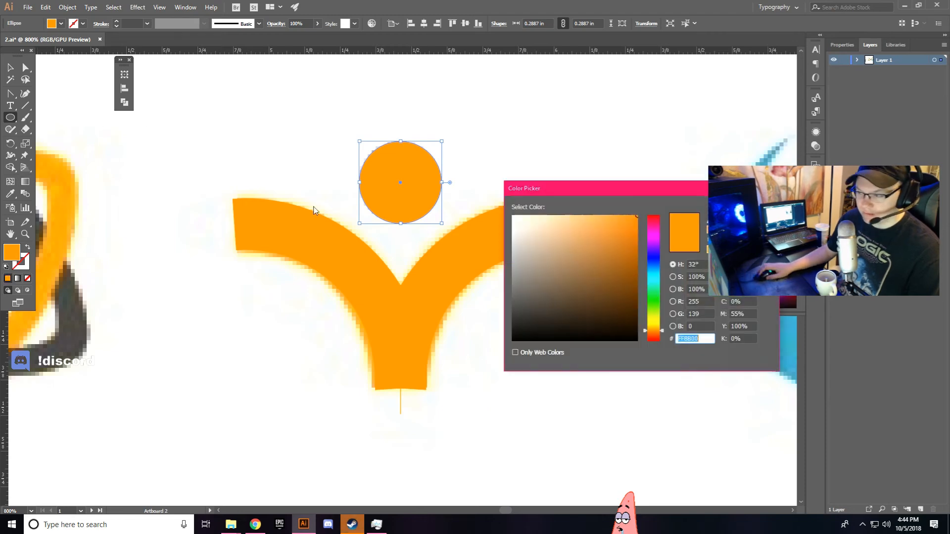
pyautogui.moveTo(636, 331); pyautogui.dragTo(656, 352)
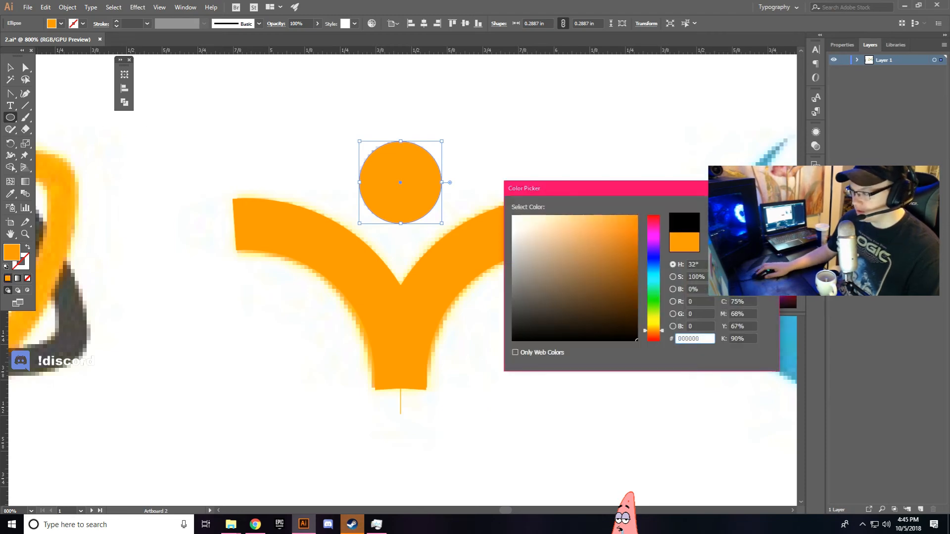
pyautogui.click(746, 210)
# Group the head circle with the two arm arcs and move the group just below the reference figure.
pyautogui.scroll(-3, 559, 253)
pyautogui.press('v')
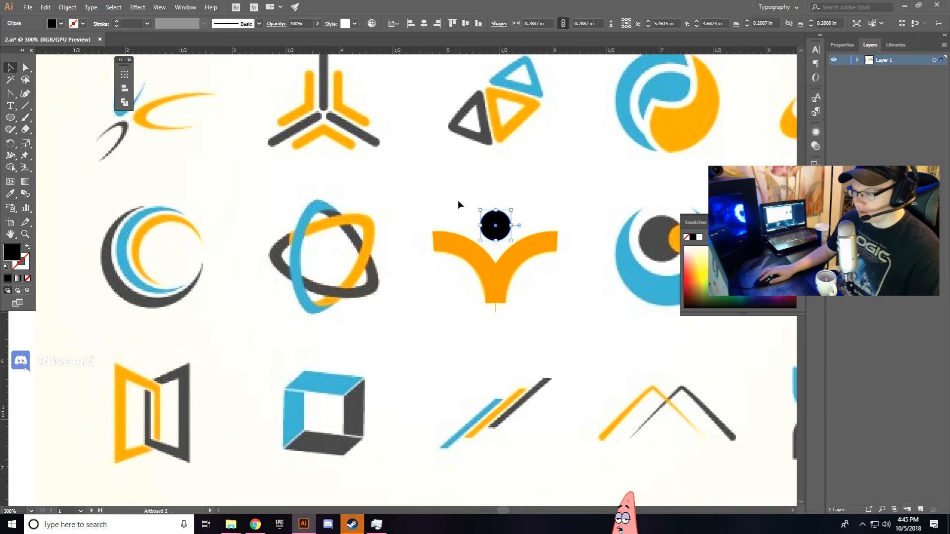
pyautogui.moveTo(446, 193)
pyautogui.mouseDown()
pyautogui.moveTo(508, 301)
pyautogui.moveTo(497, 292)
pyautogui.moveTo(464, 350)
pyautogui.moveTo(548, 317)
pyautogui.mouseUp()
pyautogui.click(484, 316)
pyautogui.moveTo(474, 201); pyautogui.dragTo(547, 301)
pyautogui.hotkey('ctrl', 'g')
pyautogui.moveTo(504, 269); pyautogui.dragTo(438, 390)
pyautogui.moveTo(463, 385); pyautogui.dragTo(535, 307)
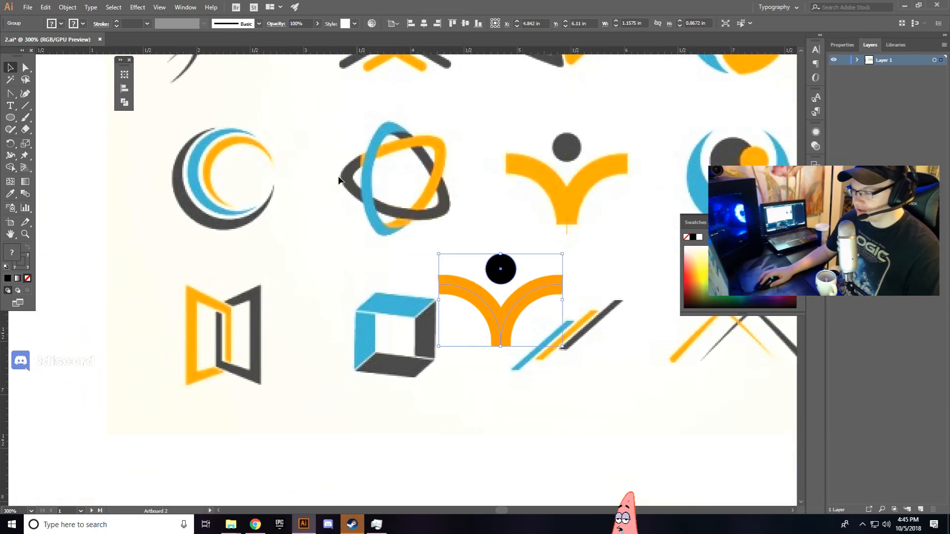
# Delete the stray thin line left under the reference figure's stem and check the base of the moved figure's stem.
pyautogui.click(579, 240)
pyautogui.moveTo(476, 251); pyautogui.dragTo(528, 270)
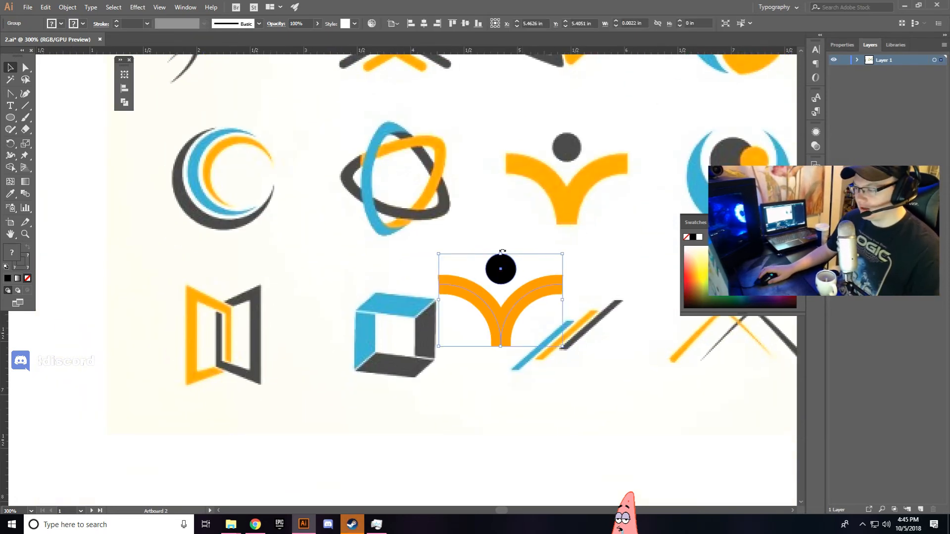
pyautogui.scroll(4, 509, 287)
pyautogui.moveTo(522, 346); pyautogui.dragTo(458, 212)
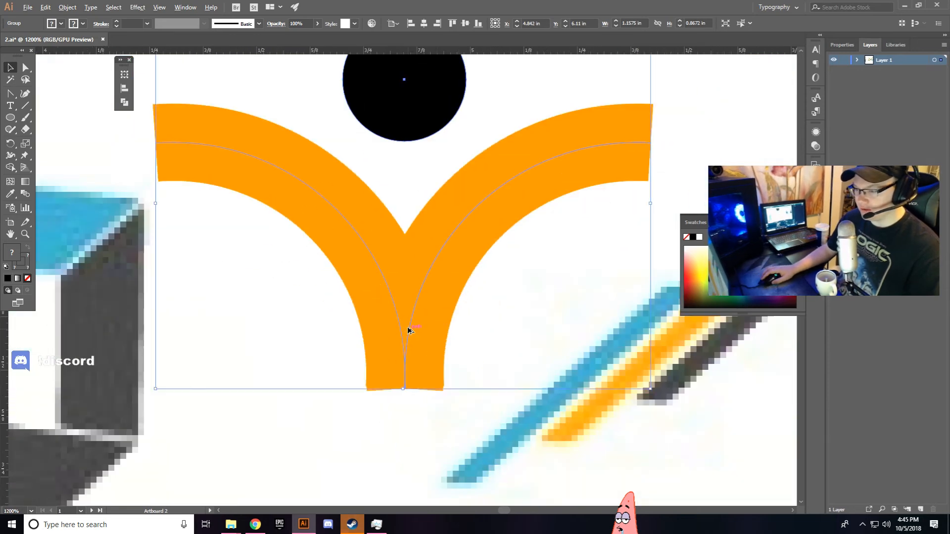
pyautogui.scroll(-4, 410, 327)
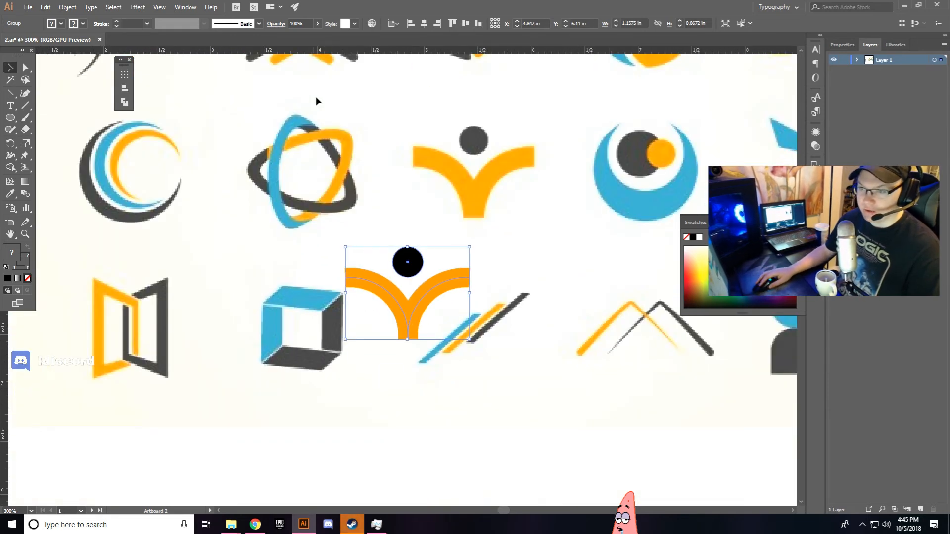
# Expand the grouped figure so its stroked arms become filled outlines.
pyautogui.click(68, 7)
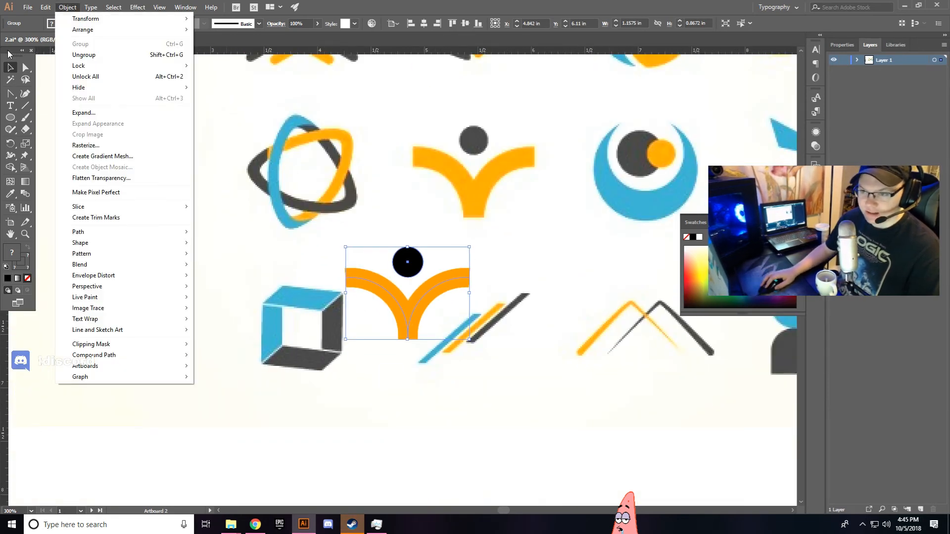
pyautogui.click(94, 113)
pyautogui.click(660, 339)
pyautogui.scroll(2, 446, 312)
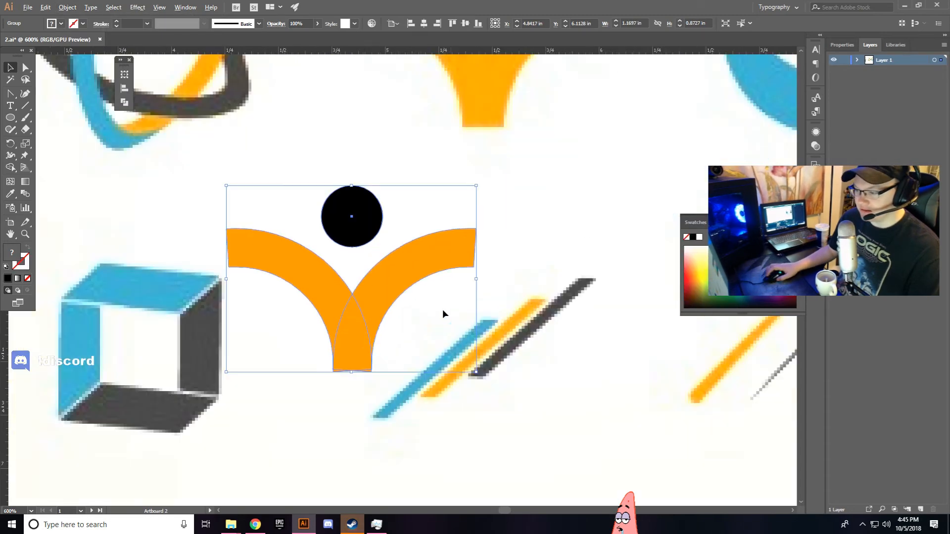
# Merge the overlapping arm shapes into one body with Shape Builder and fill it black.
pyautogui.hotkey('shift', 'm')
pyautogui.moveTo(366, 324); pyautogui.dragTo(326, 290)
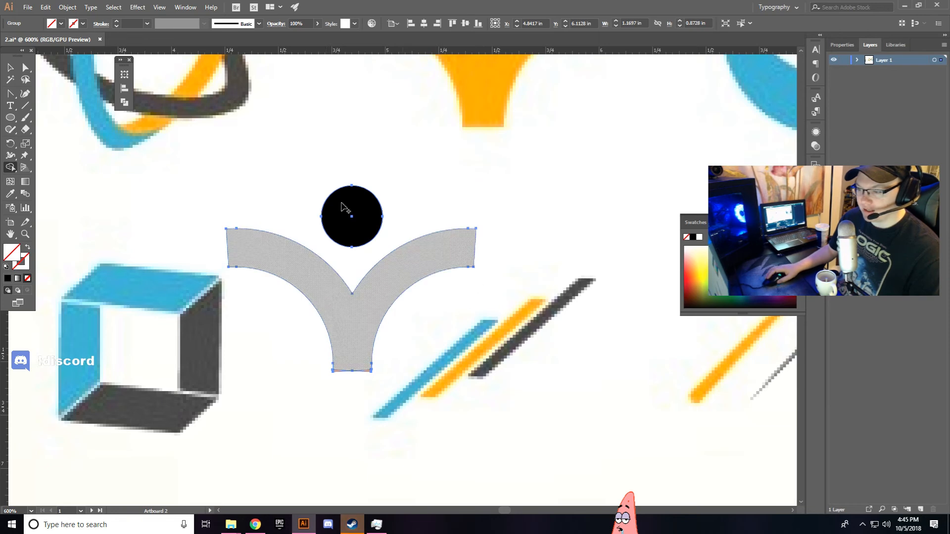
pyautogui.click(11, 281)
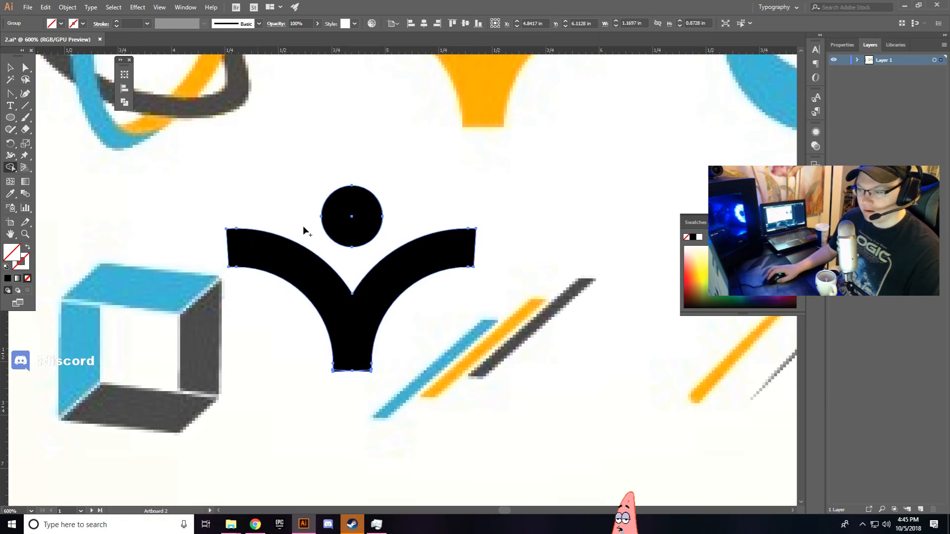
pyautogui.scroll(-3, 388, 261)
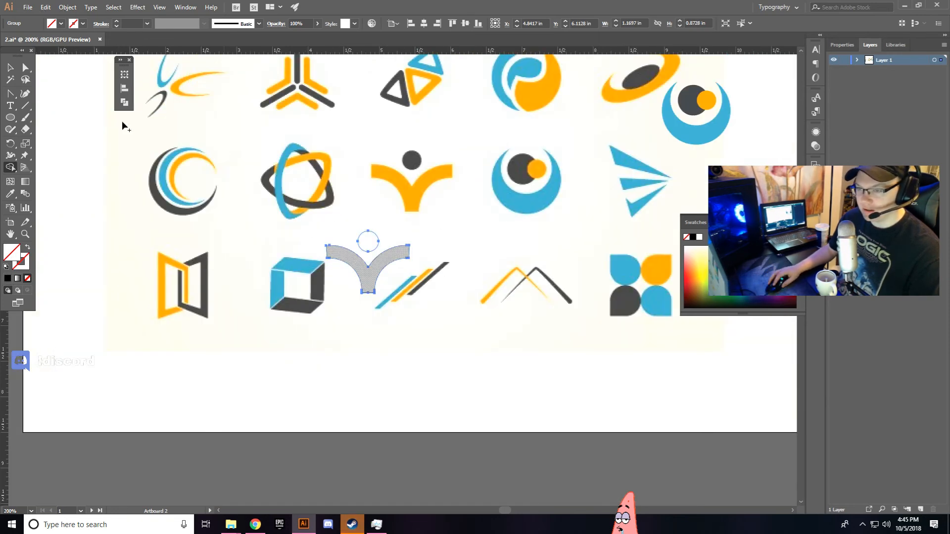
# Move the finished black figure onto the narrow artboard, beside the existing orange-armed figure logo.
pyautogui.click(13, 70)
pyautogui.moveTo(365, 275); pyautogui.dragTo(205, 233)
pyautogui.moveTo(205, 234); pyautogui.dragTo(330, 149)
pyautogui.moveTo(379, 114); pyautogui.dragTo(365, 124)
pyautogui.click(327, 204)
# Examine the finished three-armed logo and the coloured four-petal logo up close on the narrow artboard.
pyautogui.moveTo(340, 81); pyautogui.dragTo(325, 181)
pyautogui.scroll(2, 340, 124)
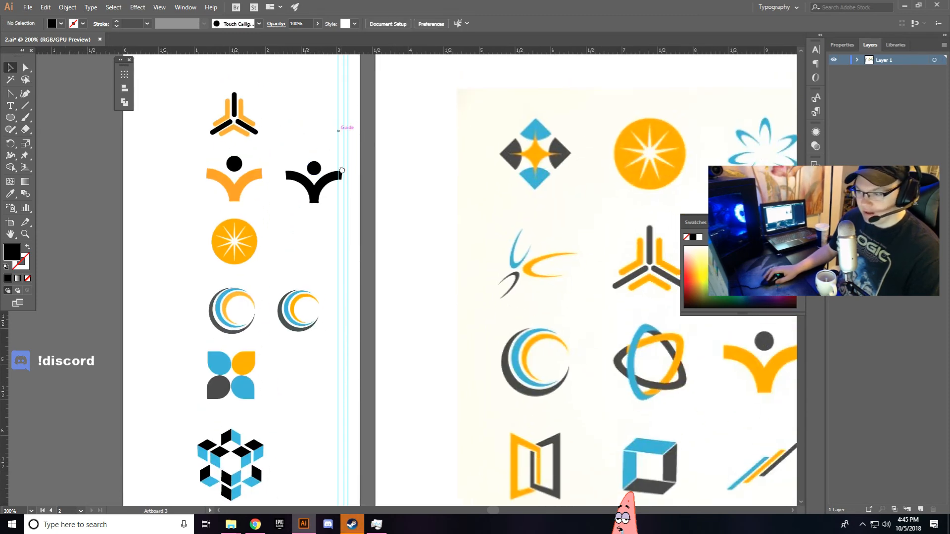
pyautogui.scroll(5, 228, 133)
pyautogui.moveTo(228, 133); pyautogui.dragTo(287, 178)
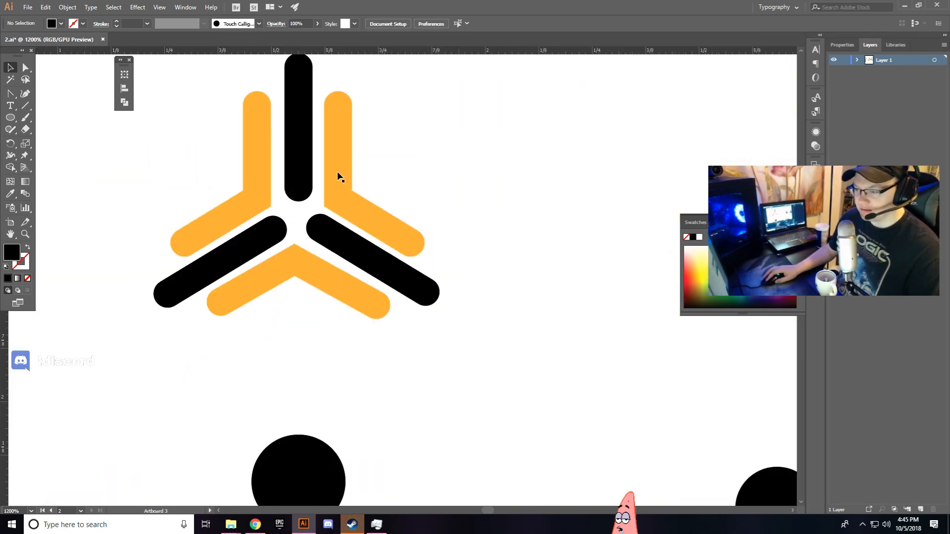
pyautogui.moveTo(374, 170); pyautogui.dragTo(374, 100)
pyautogui.scroll(-5, 462, 193)
pyautogui.moveTo(480, 276); pyautogui.dragTo(348, 109)
pyautogui.moveTo(384, 177); pyautogui.dragTo(348, 175)
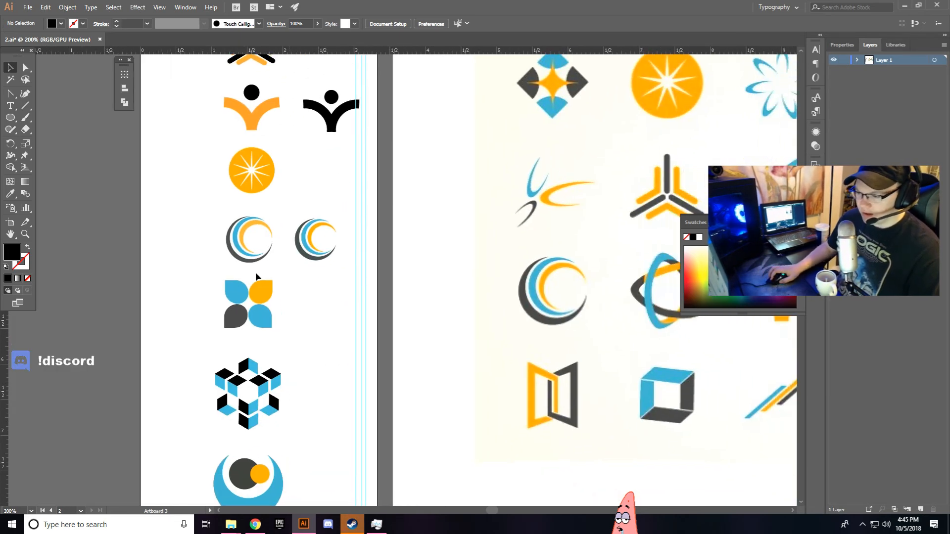
pyautogui.moveTo(336, 289); pyautogui.dragTo(115, 253)
pyautogui.moveTo(292, 272); pyautogui.dragTo(449, 263)
pyautogui.scroll(4, 178, 256)
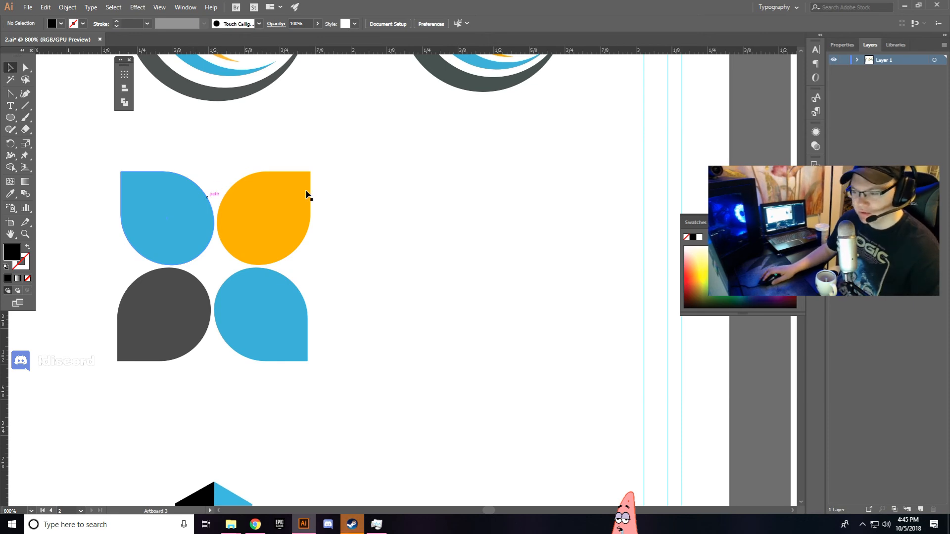
pyautogui.moveTo(230, 211); pyautogui.dragTo(347, 197)
pyautogui.moveTo(320, 160); pyautogui.dragTo(259, 123)
pyautogui.scroll(-4, 468, 213)
# Draw a black square about 0.42 in wide over the upper-left blue petal of the reference sheet's four-petal logo.
pyautogui.moveTo(595, 265); pyautogui.dragTo(180, 201)
pyautogui.moveTo(502, 213); pyautogui.dragTo(184, 245)
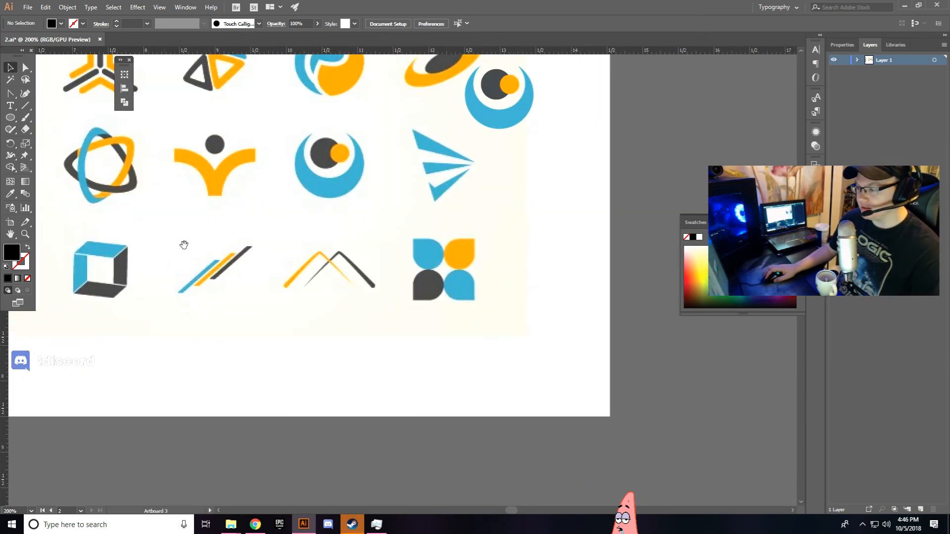
pyautogui.scroll(3, 445, 259)
pyautogui.moveTo(443, 260); pyautogui.dragTo(384, 253)
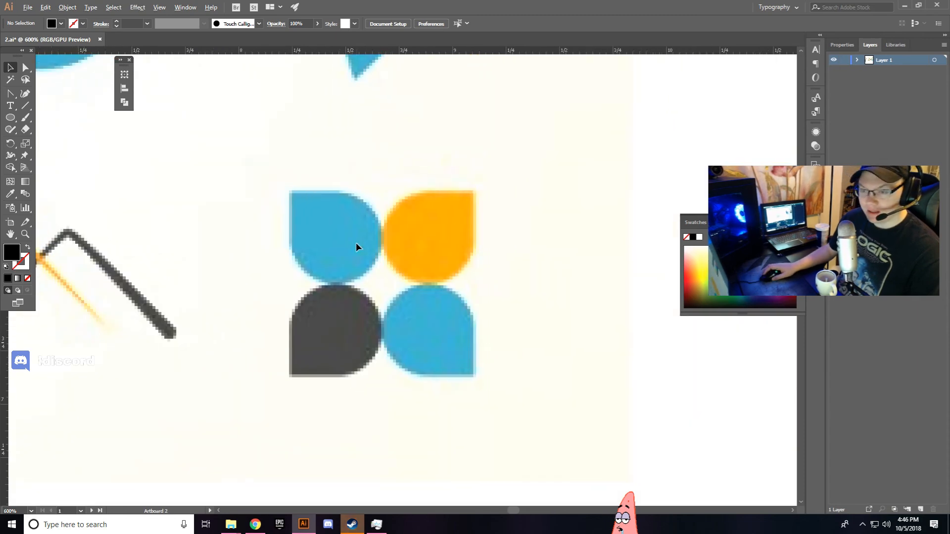
pyautogui.scroll(1, 355, 243)
pyautogui.moveTo(184, 201); pyautogui.dragTo(102, 158)
pyautogui.moveTo(9, 118); pyautogui.dragTo(47, 117)
pyautogui.moveTo(237, 154); pyautogui.dragTo(356, 273)
# Round only the black square's upper-right corner to a radius of about 0.22 in.
pyautogui.click(26, 67)
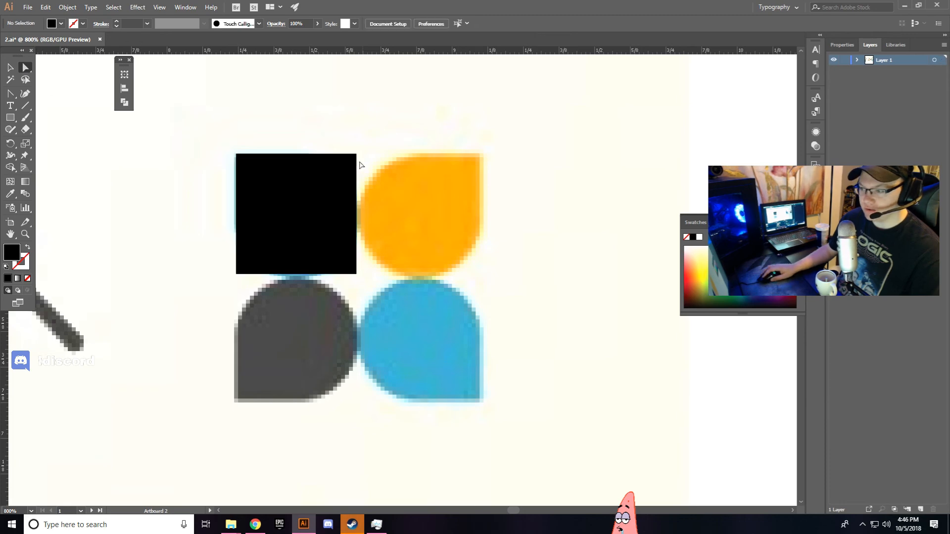
pyautogui.click(356, 154)
pyautogui.moveTo(349, 161); pyautogui.dragTo(295, 214)
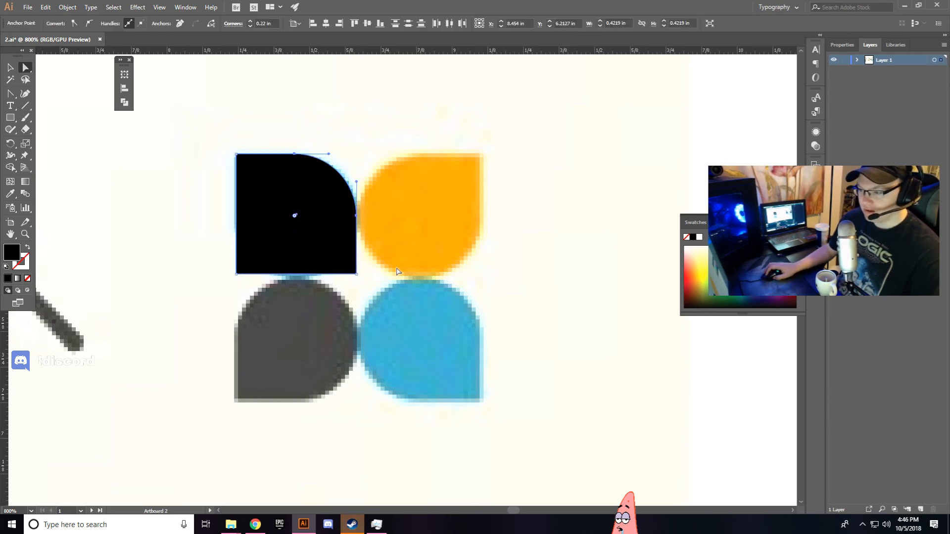
pyautogui.moveTo(350, 268); pyautogui.dragTo(310, 238)
pyautogui.hotkey('ctrl', 'z')
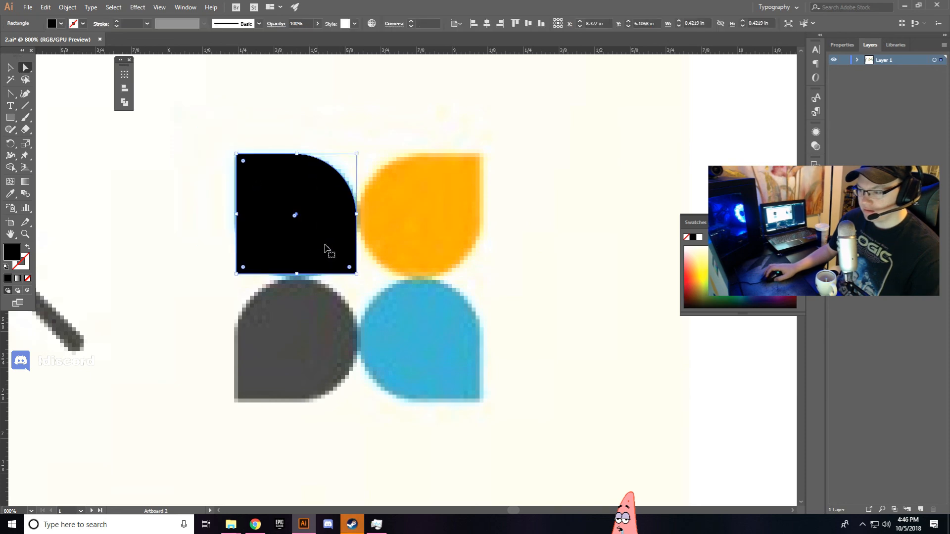
pyautogui.moveTo(350, 267); pyautogui.dragTo(305, 237)
pyautogui.hotkey('ctrl', 'z')
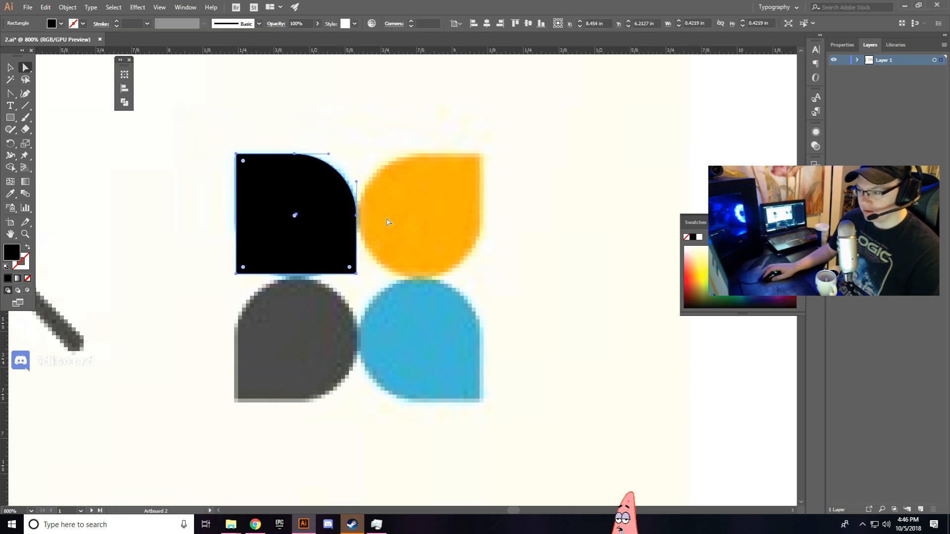
# Round the black square's two lower corners fully, forming a petal with one sharp upper-left corner, and deselect it.
pyautogui.moveTo(350, 268); pyautogui.dragTo(297, 216)
pyautogui.moveTo(184, 254); pyautogui.dragTo(302, 214)
pyautogui.press('v')
pyautogui.click(366, 165)
# Duplicate the black petal over the other three reference petals, with each copy's sharp corner facing outward.
pyautogui.scroll(-3, 367, 162)
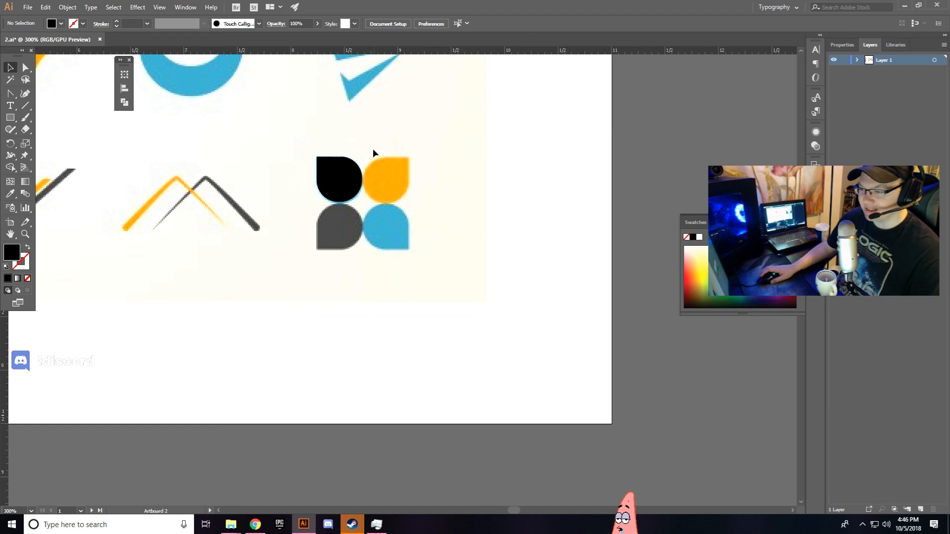
pyautogui.scroll(4, 378, 190)
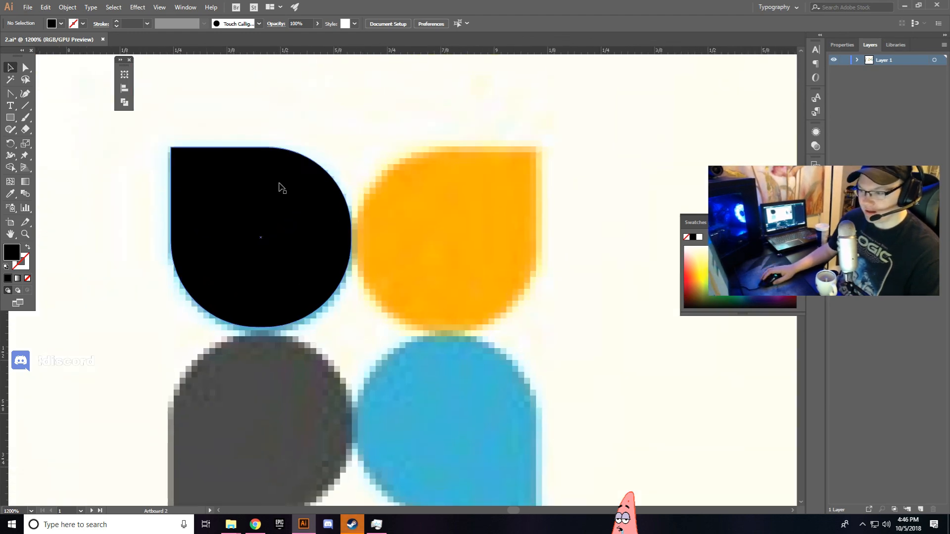
pyautogui.scroll(-3, 277, 188)
pyautogui.keyDown('alt'); pyautogui.moveTo(300, 208); pyautogui.dragTo(362, 208); pyautogui.keyUp('alt')
pyautogui.moveTo(301, 168); pyautogui.dragTo(294, 261)
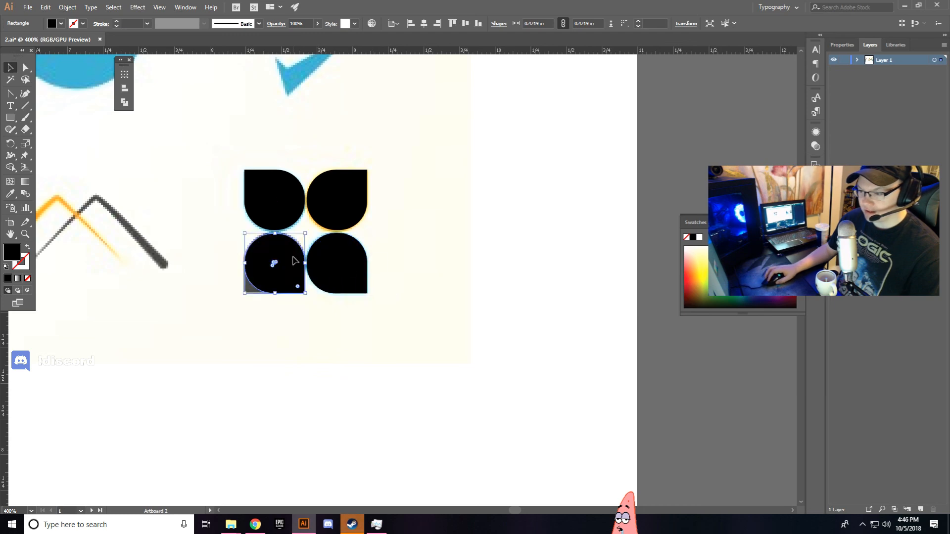
# Move all four black petals together off the reference logo to sit directly beside it, and deselect them.
pyautogui.moveTo(310, 296); pyautogui.dragTo(221, 301)
pyautogui.scroll(-2, 344, 239)
pyautogui.moveTo(289, 189); pyautogui.dragTo(418, 254)
pyautogui.click(403, 291)
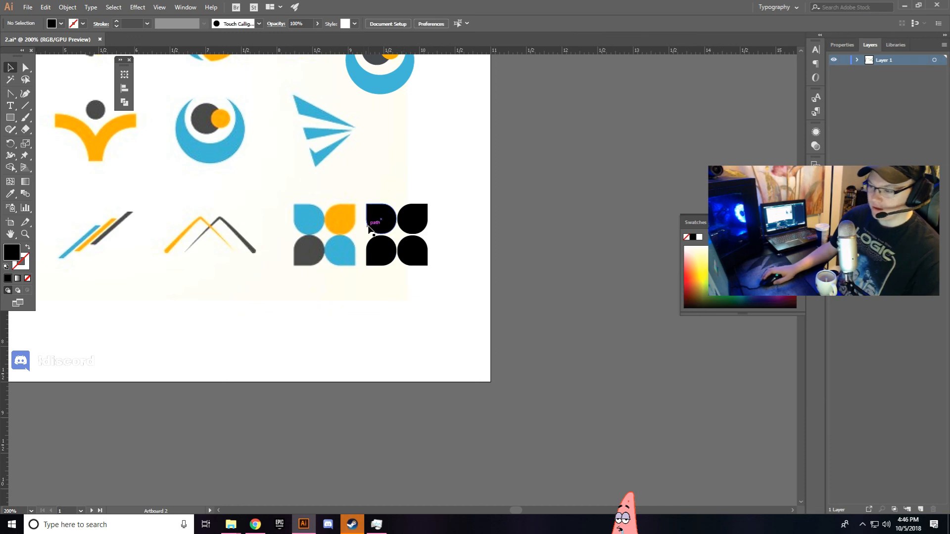
# Compare the shape and spacing of the black petals with the reference four-petal logo up close.
pyautogui.scroll(1, 370, 232)
pyautogui.scroll(4, 370, 231)
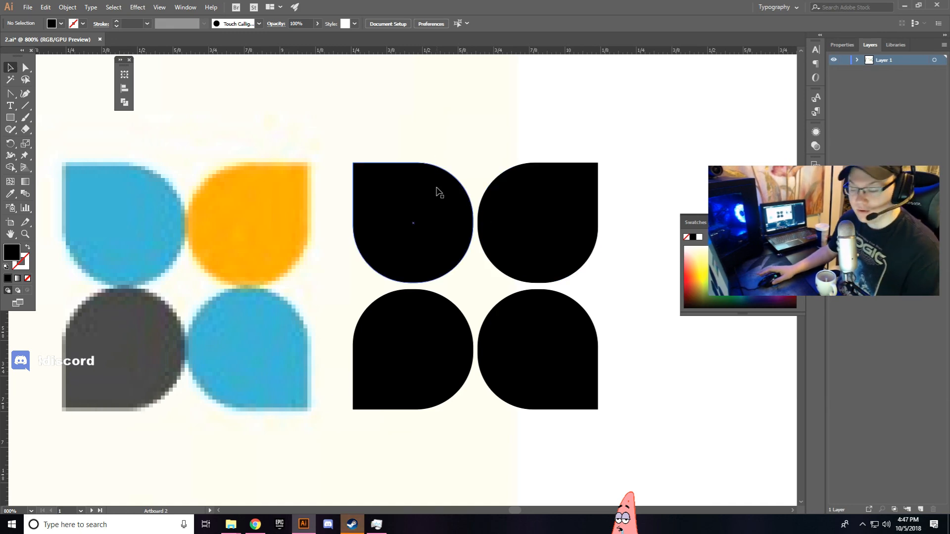
pyautogui.moveTo(384, 186); pyautogui.dragTo(583, 164)
pyautogui.scroll(-3, 477, 195)
pyautogui.moveTo(390, 180); pyautogui.dragTo(465, 199)
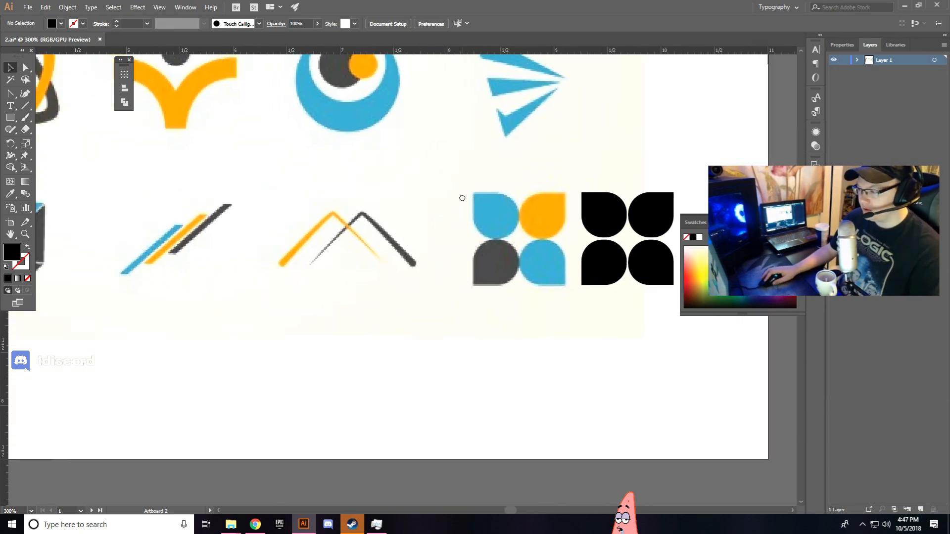
pyautogui.scroll(4, 569, 236)
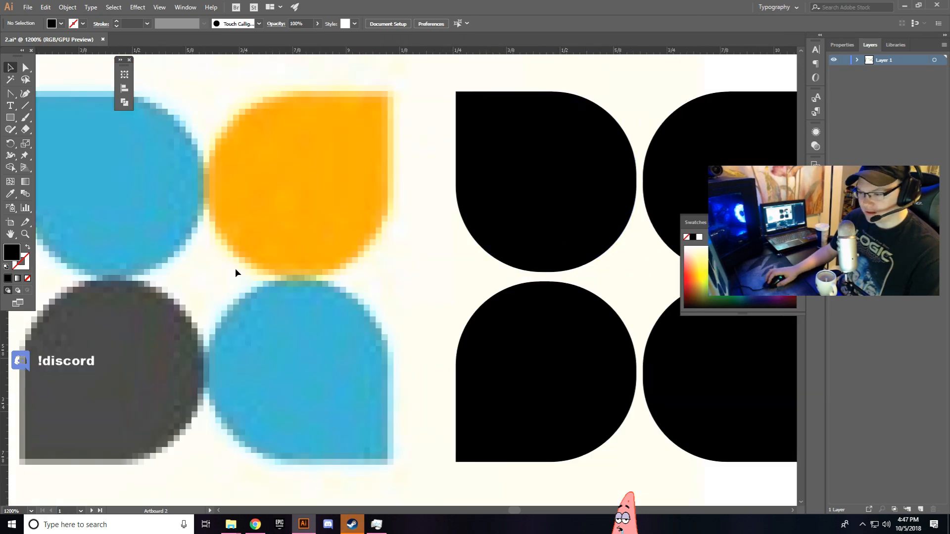
pyautogui.moveTo(235, 268); pyautogui.dragTo(388, 256)
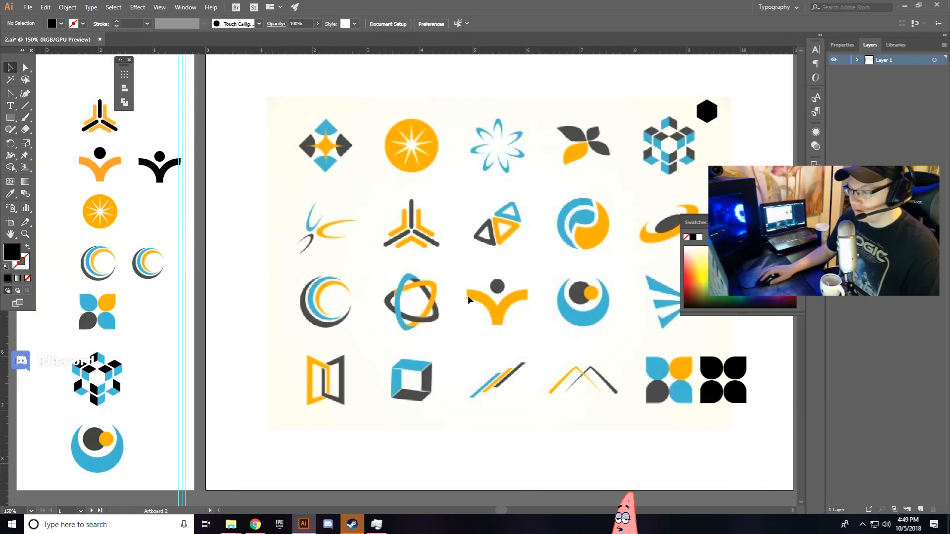
# Examine the two crescent logos on the narrow artboard and the interlocking frames logo on the reference sheet.
pyautogui.moveTo(459, 299); pyautogui.dragTo(456, 288)
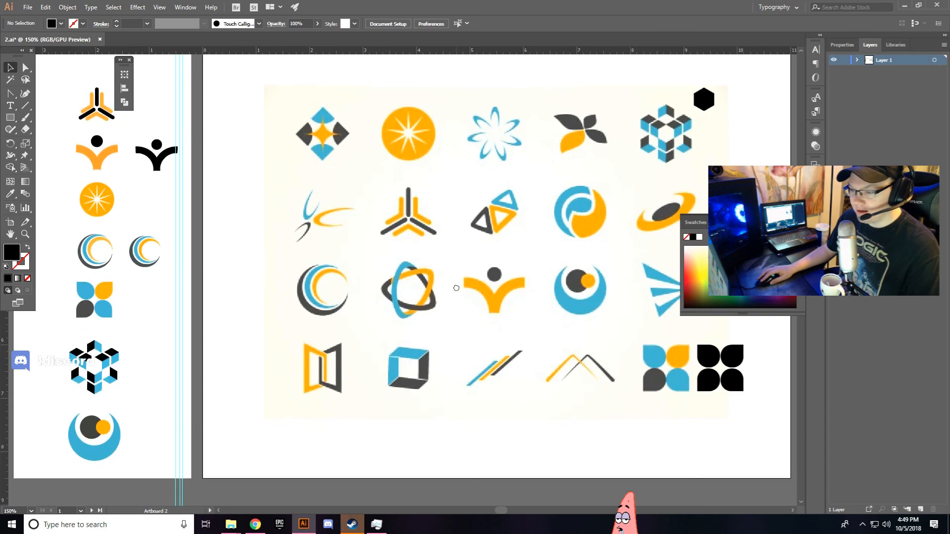
pyautogui.scroll(2, 267, 213)
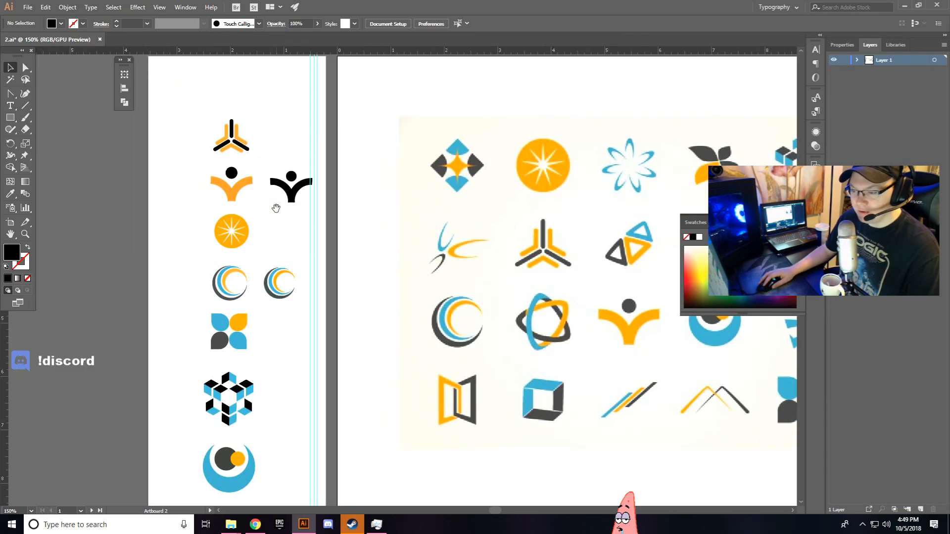
pyautogui.moveTo(291, 337); pyautogui.dragTo(289, 262)
pyautogui.scroll(3, 332, 256)
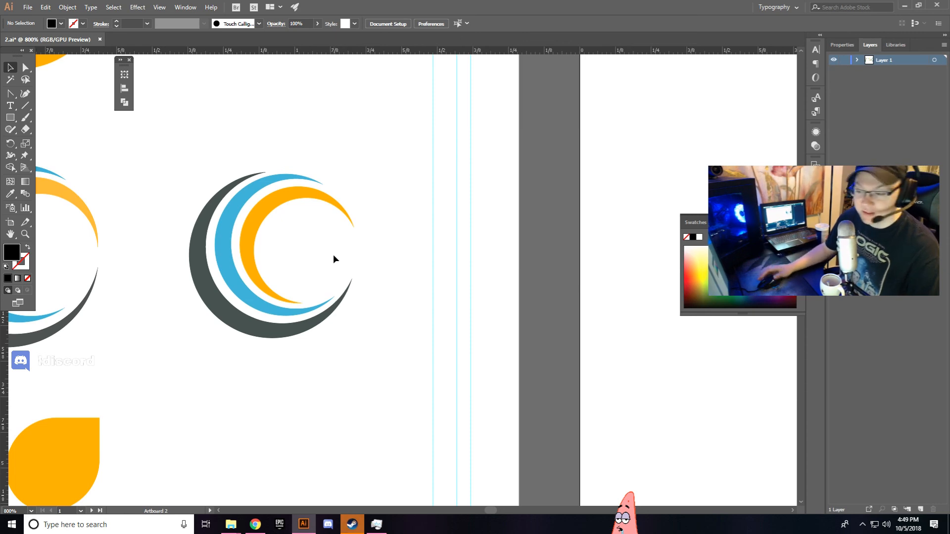
pyautogui.scroll(-1, 340, 257)
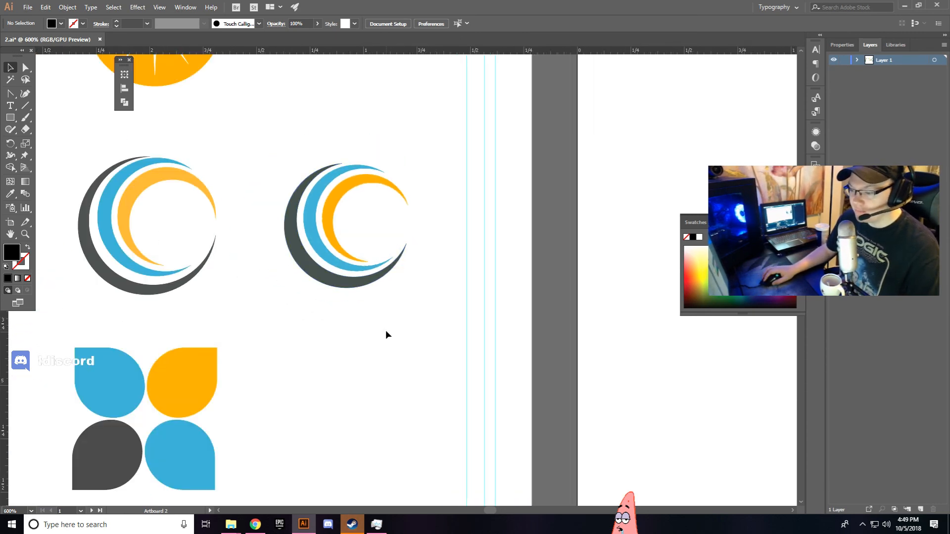
pyautogui.scroll(-2, 384, 327)
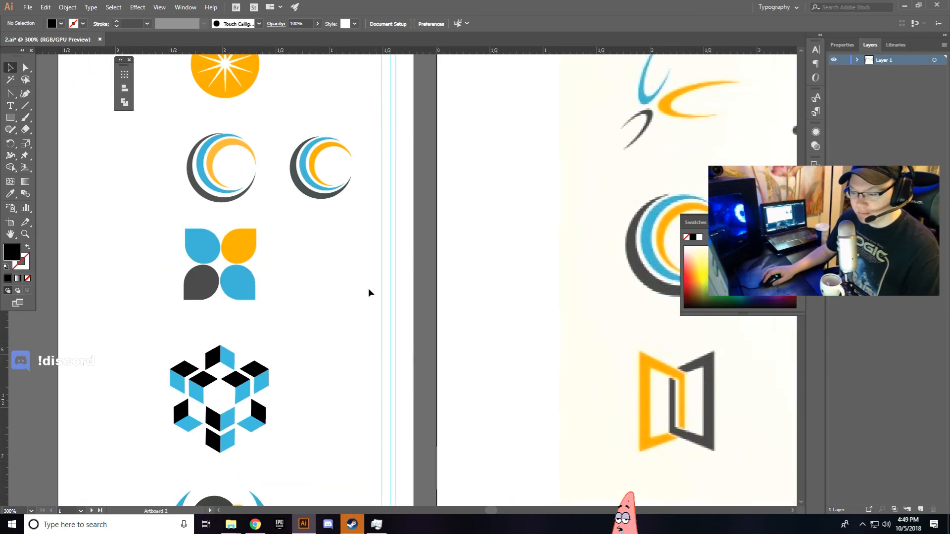
pyautogui.moveTo(345, 373); pyautogui.dragTo(346, 294)
pyautogui.scroll(-3, 329, 333)
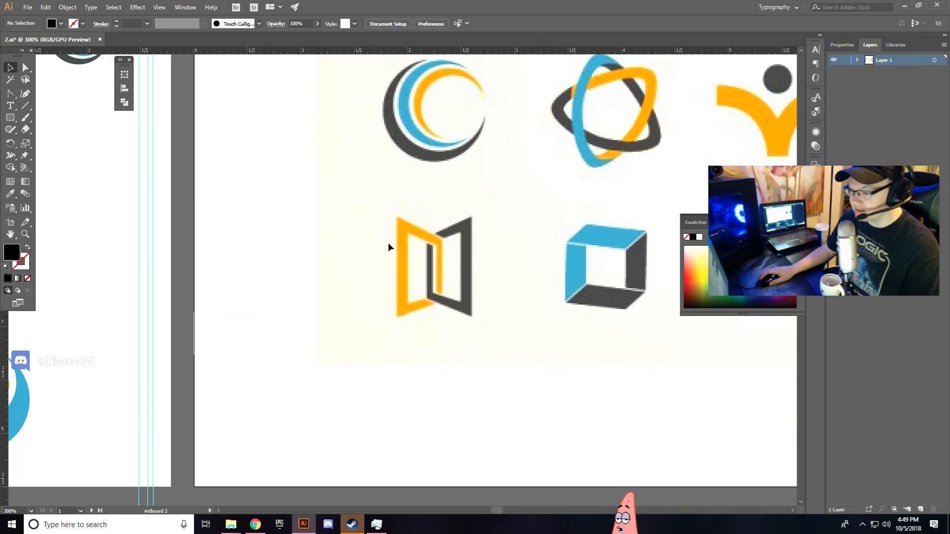